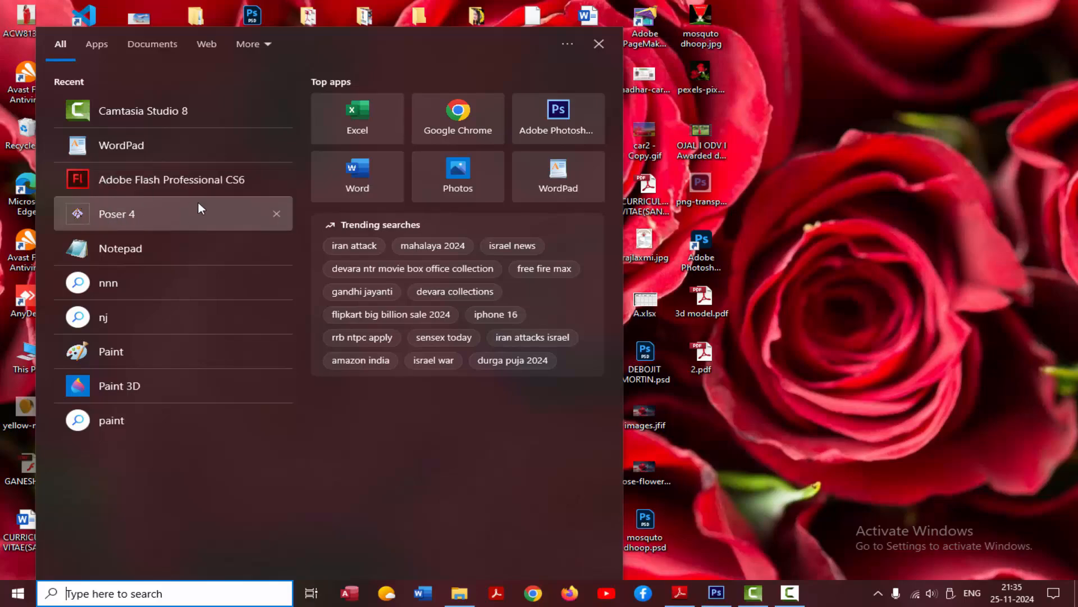
Launch Poser 4 and pull the camera back until the whole default figure fits in the document view.
left_click(118, 214)
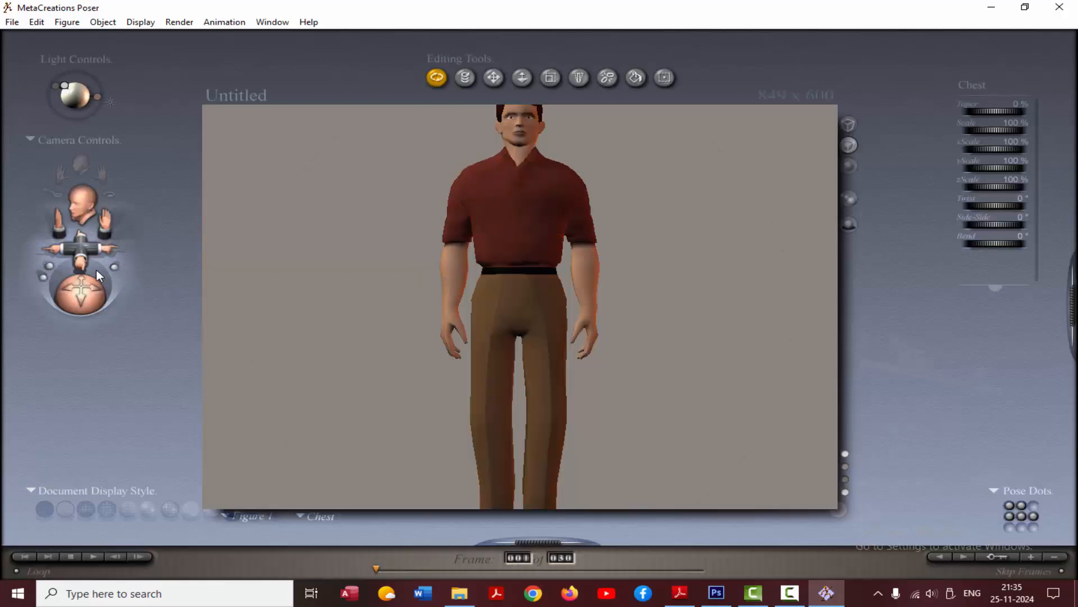
left_click_drag(81, 261, 80, 315)
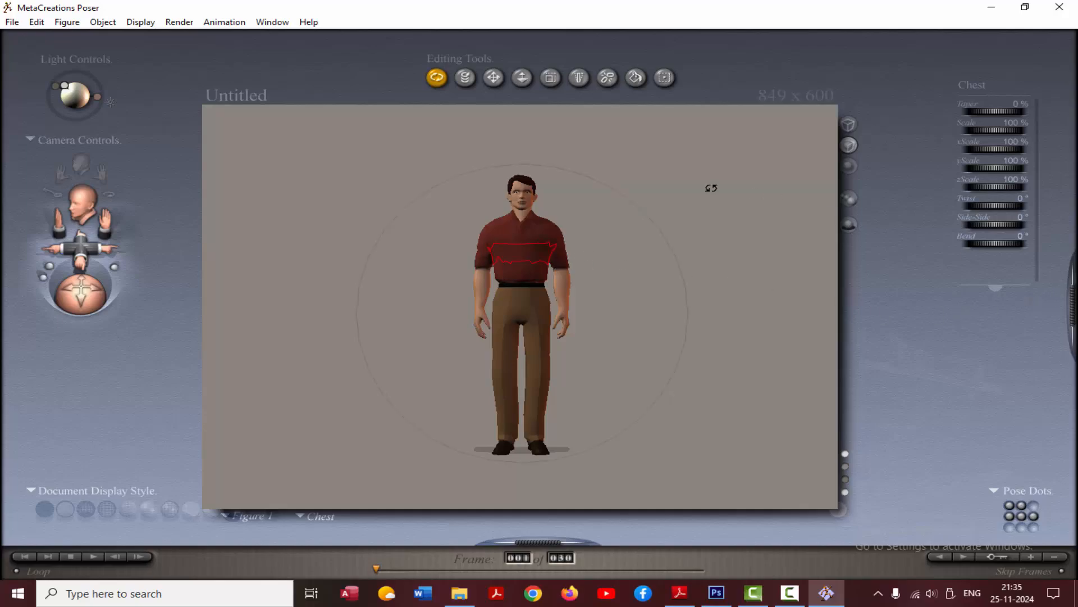
Replace the default man with the Casual Woman from the People figures, keeping no customized geometry, props or deformers.
left_click(1068, 322)
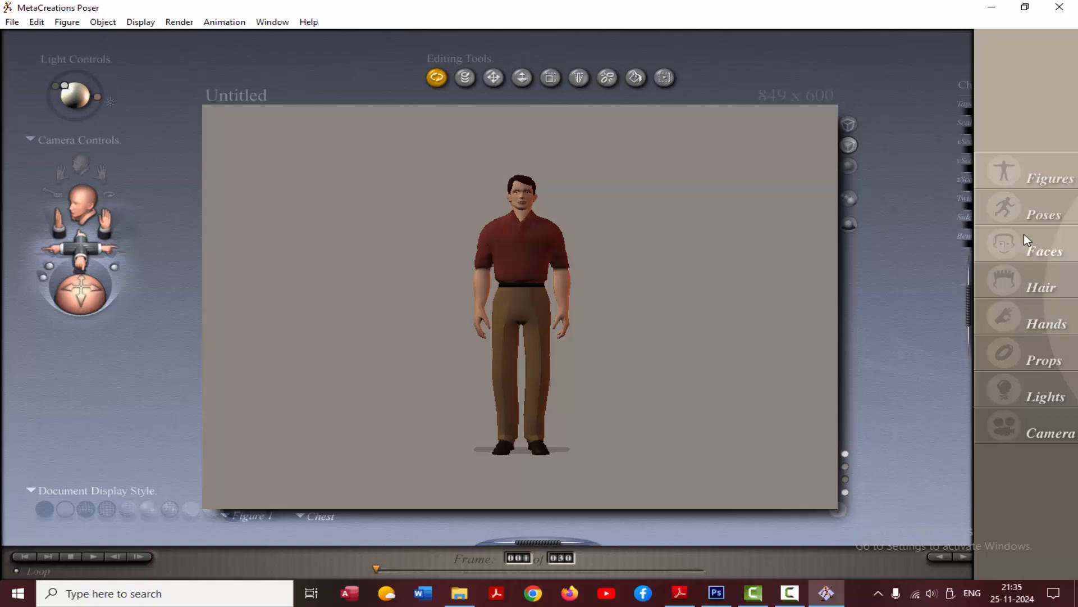
left_click(1041, 180)
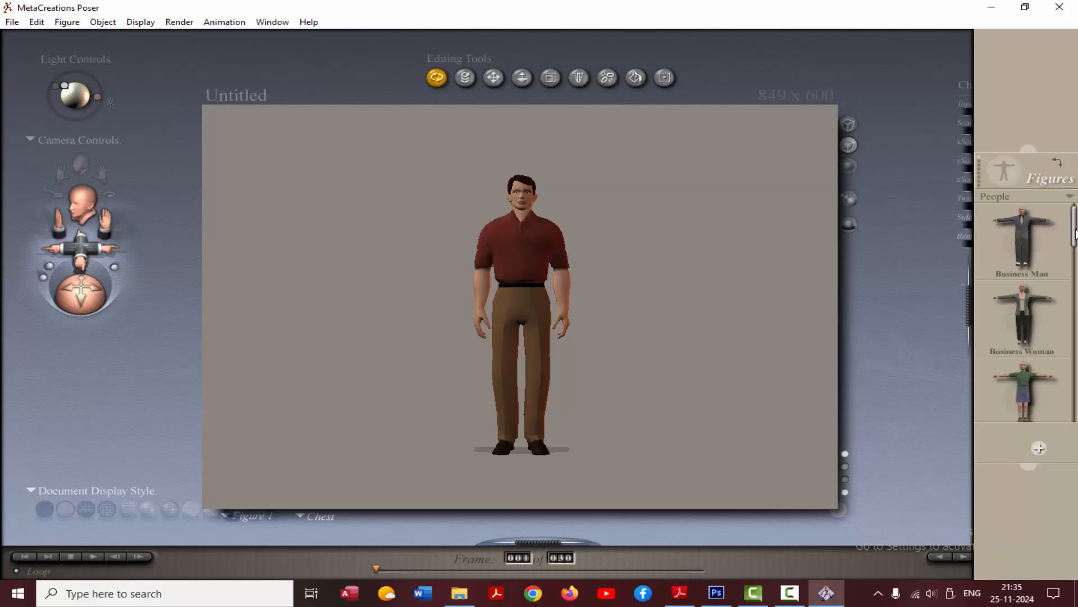
left_click_drag(1076, 234, 1075, 306)
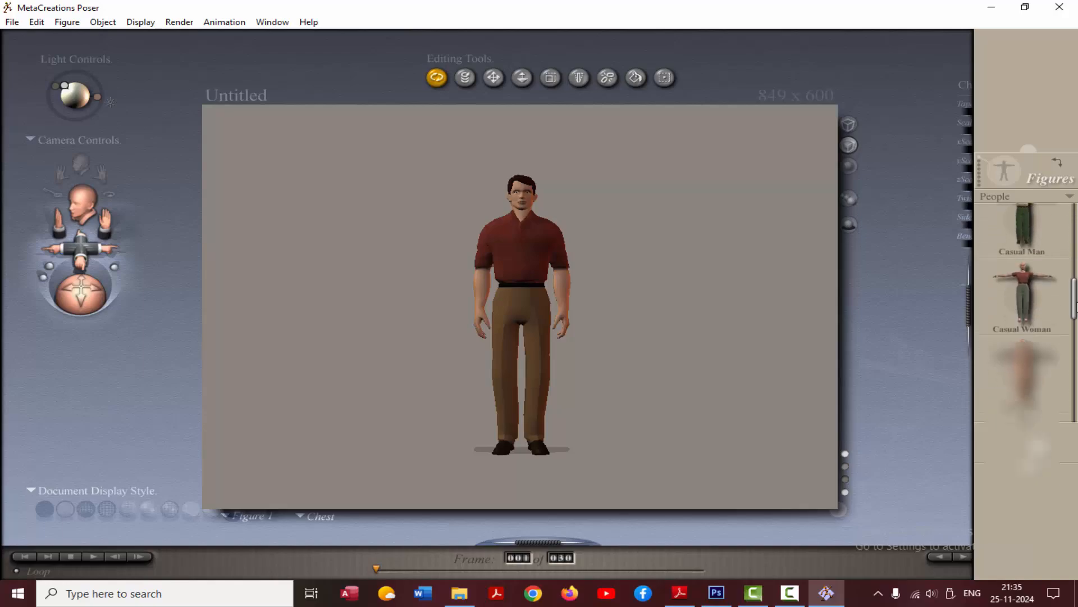
left_click(1025, 291)
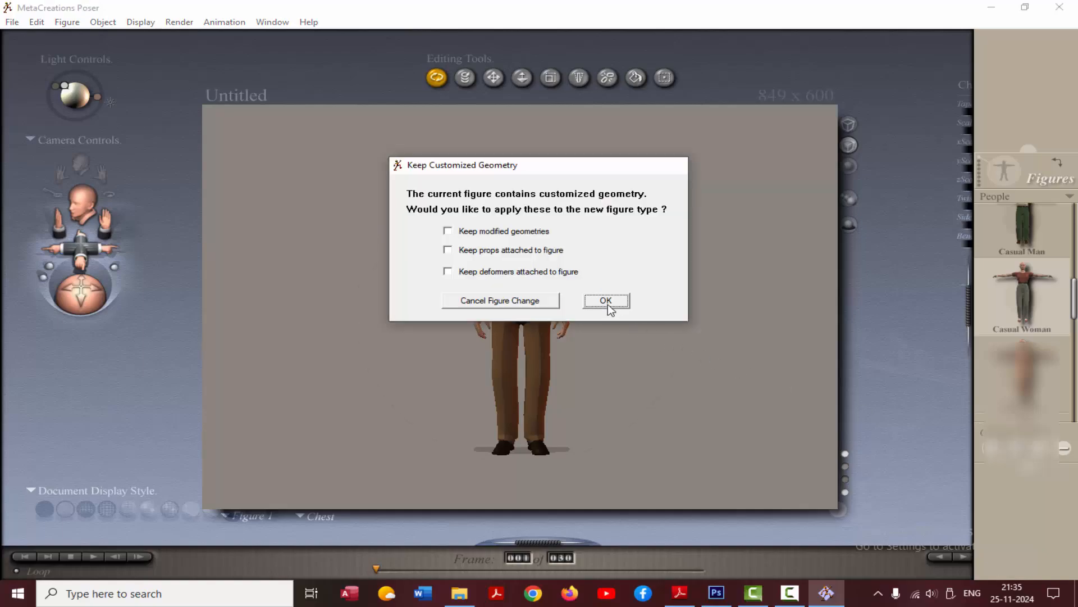
left_click(608, 304)
left_click(605, 287)
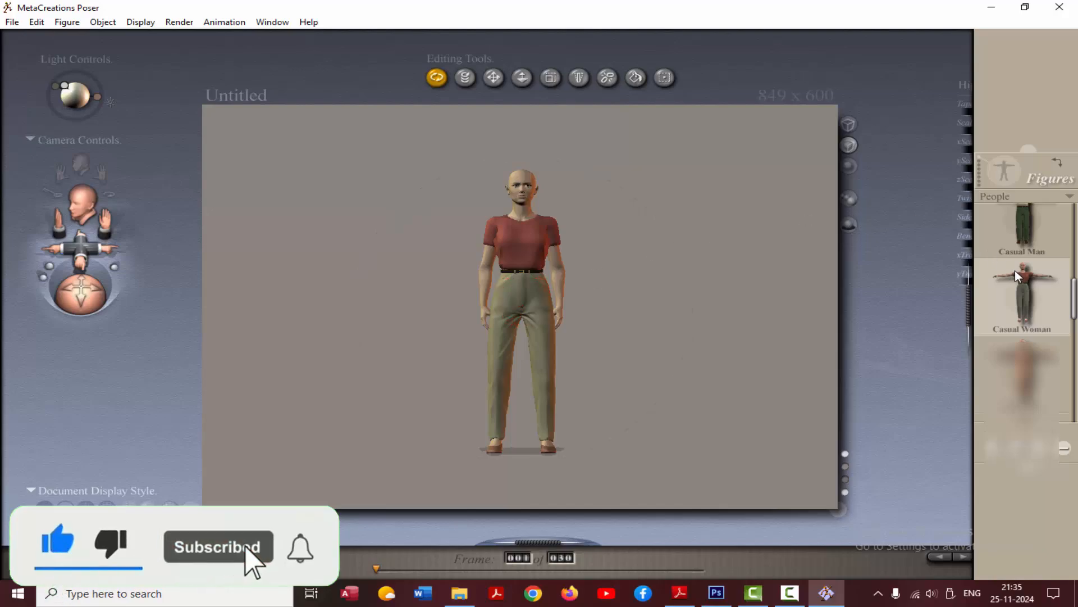
Select the woman's head and apply Female Hair 2 from the Hair Types library.
left_click_drag(1075, 292, 1077, 258)
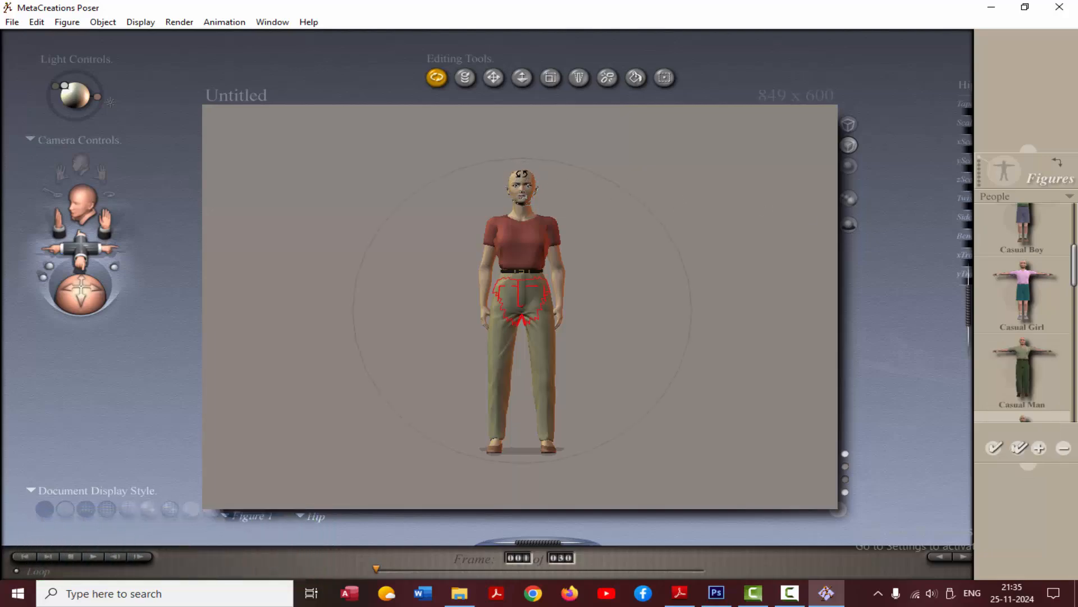
left_click(522, 177)
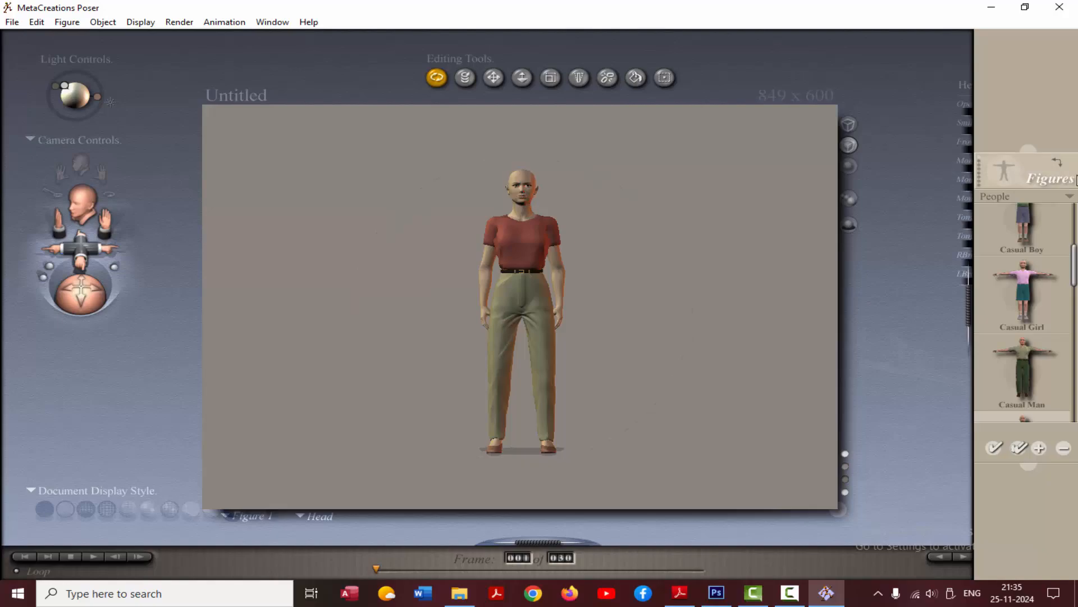
left_click(1042, 174)
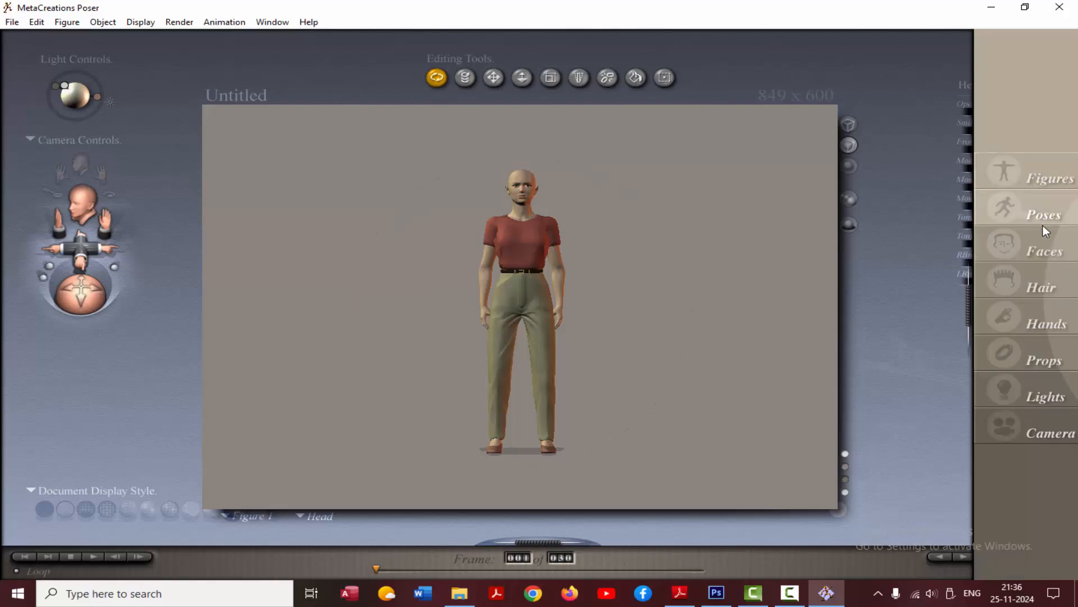
left_click(1030, 287)
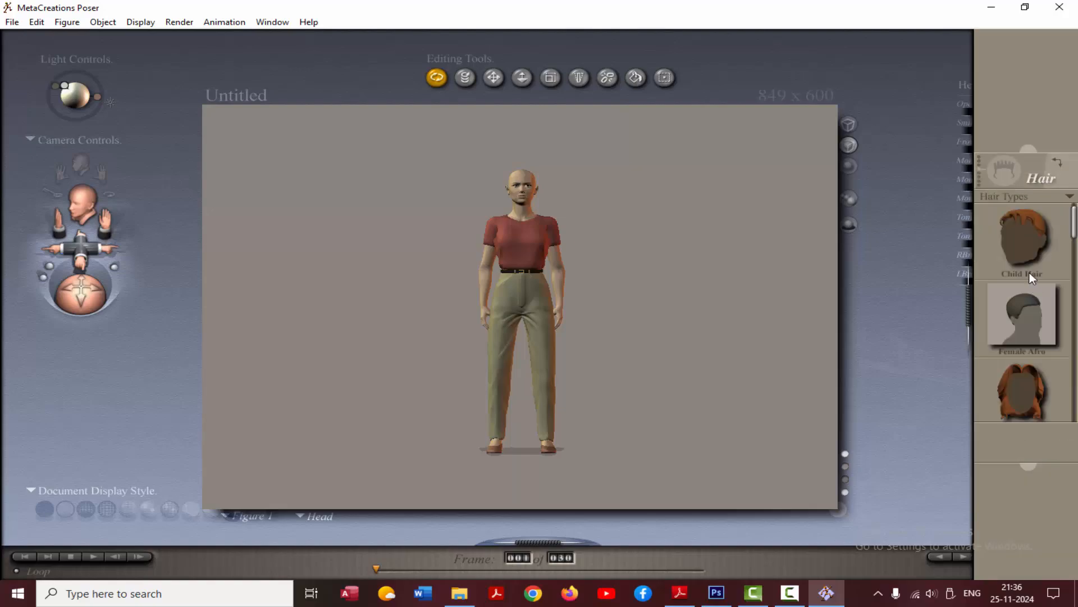
left_click_drag(1074, 225, 1074, 259)
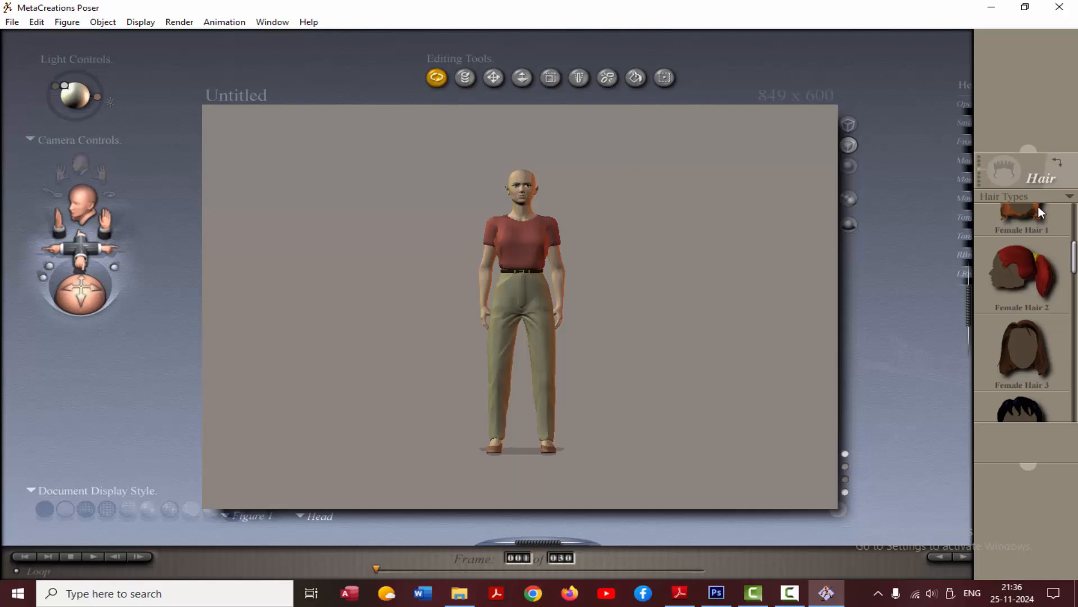
left_click(1021, 258)
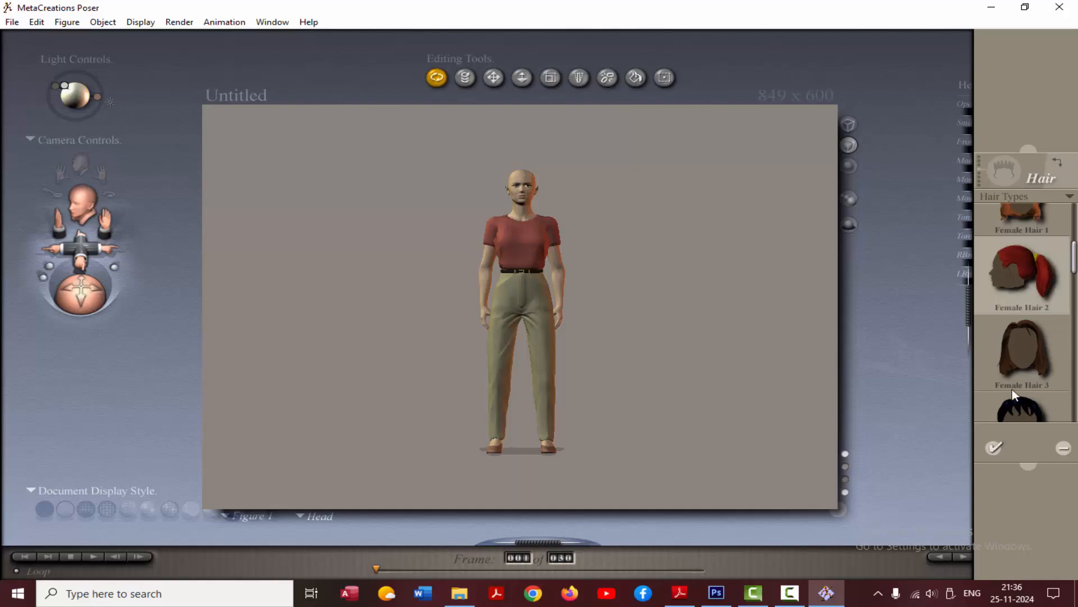
left_click(994, 449)
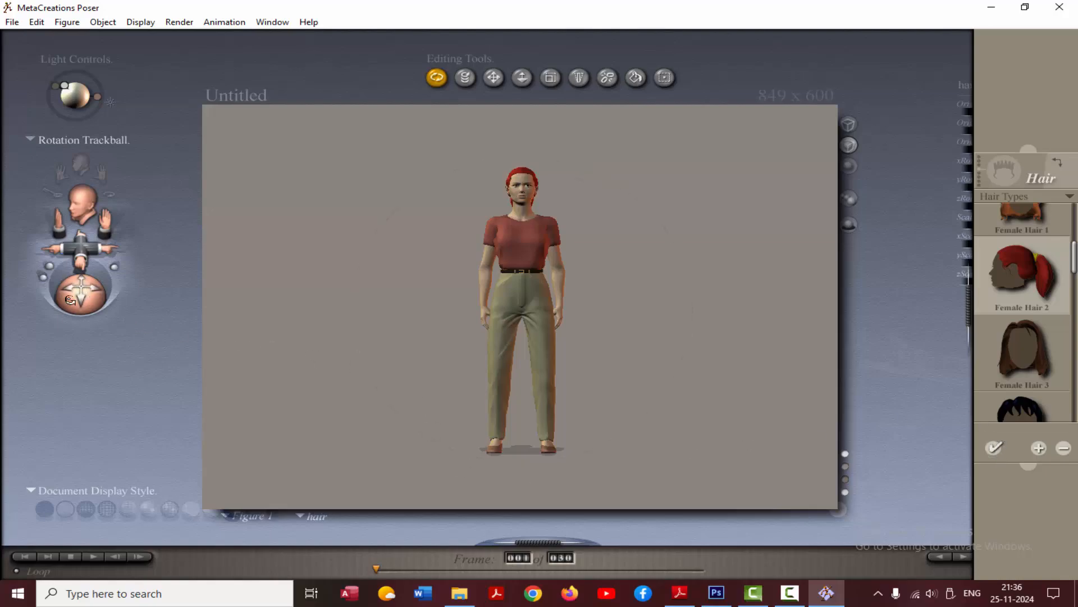
Turn the figure to a side view and recolor her hair black with the Color tool.
left_click_drag(86, 292, 218, 340)
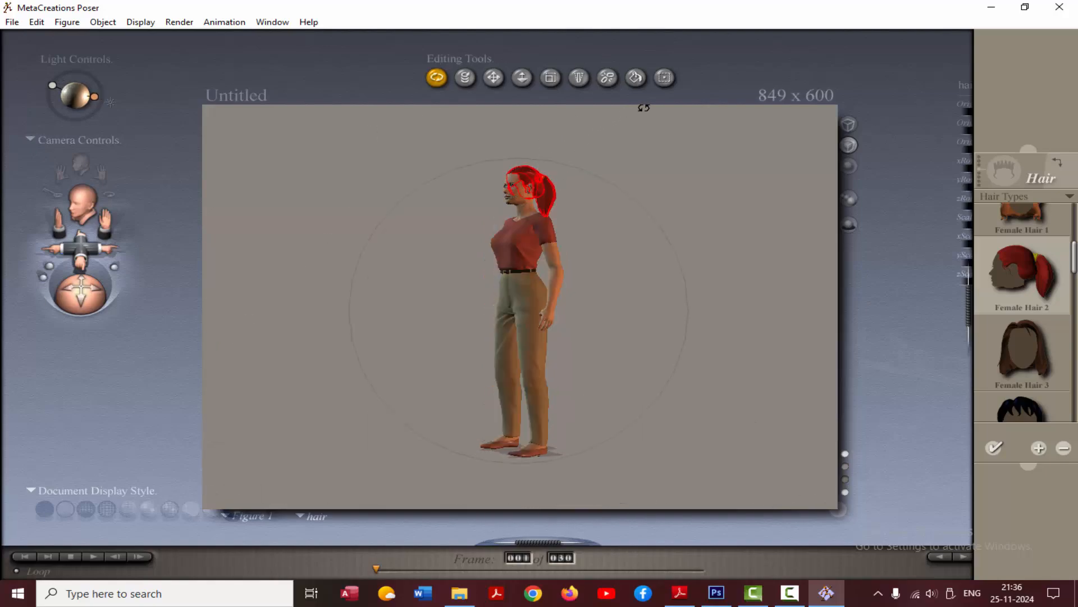
left_click(635, 78)
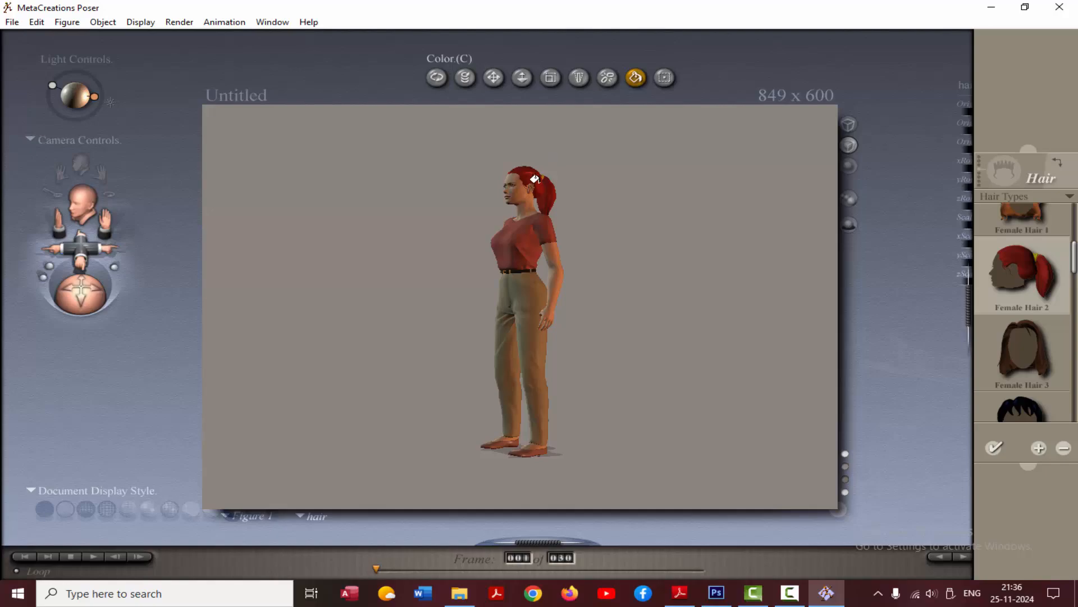
left_click_drag(534, 181, 567, 278)
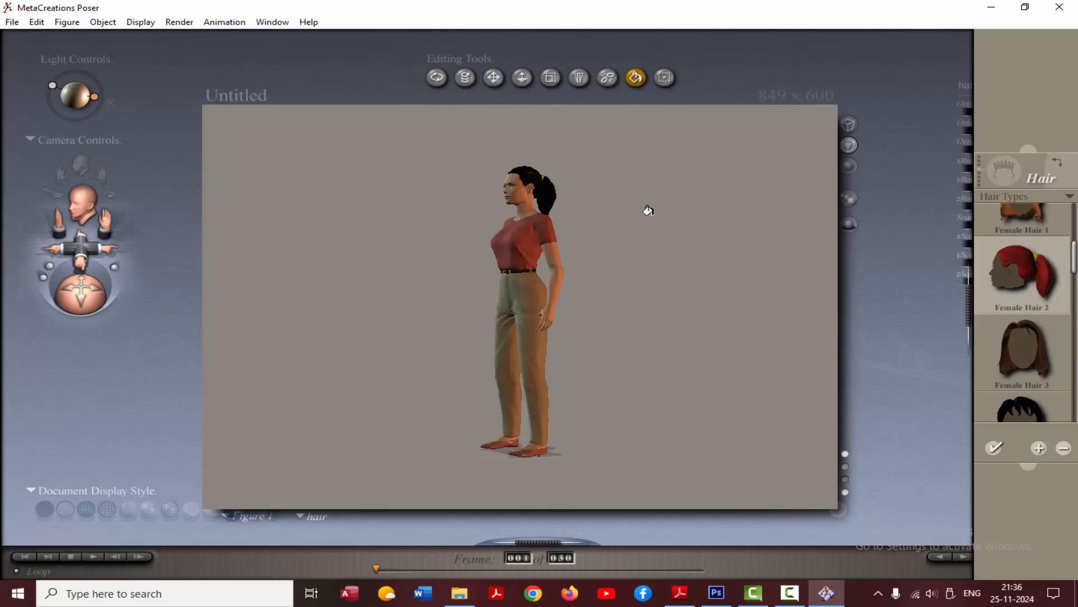
Import LA01_039.JPG from the BEAUTIFUL folder as the background picture and change the window to match its proportions.
left_click(12, 22)
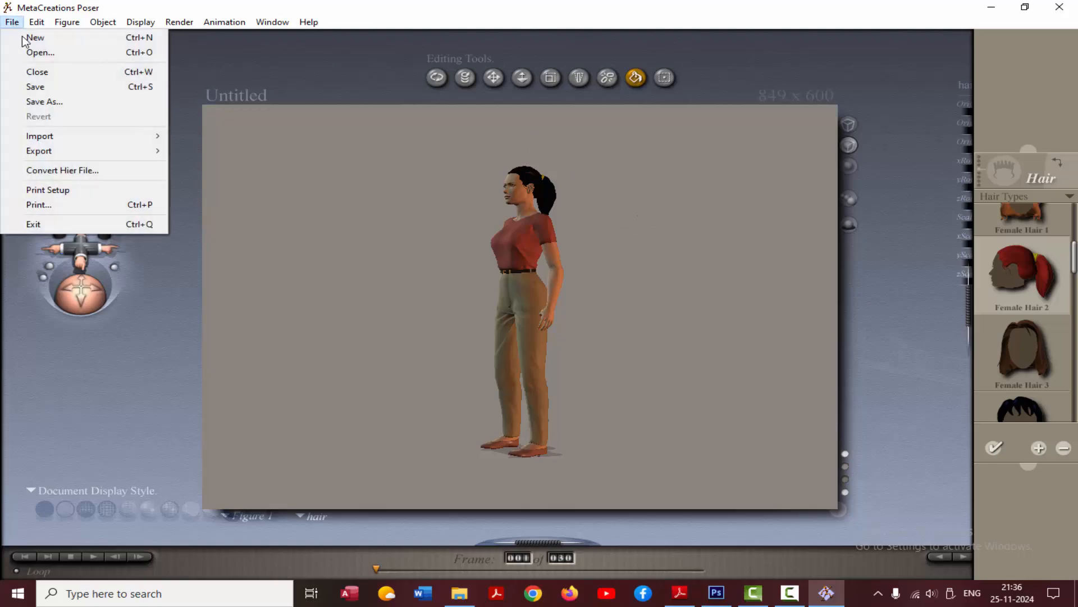
mouse_move(52, 137)
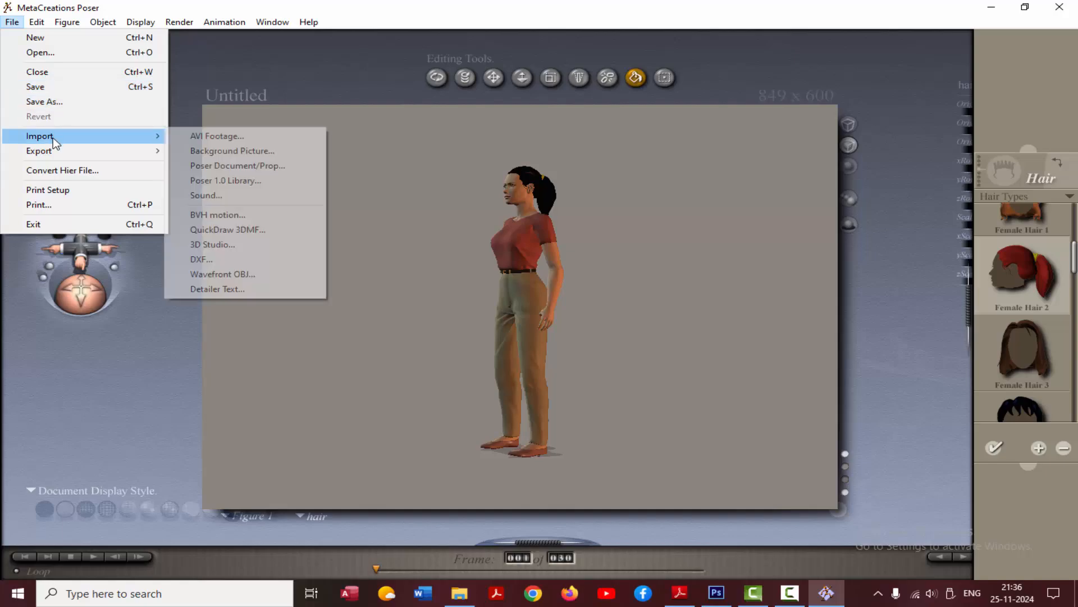
left_click(241, 152)
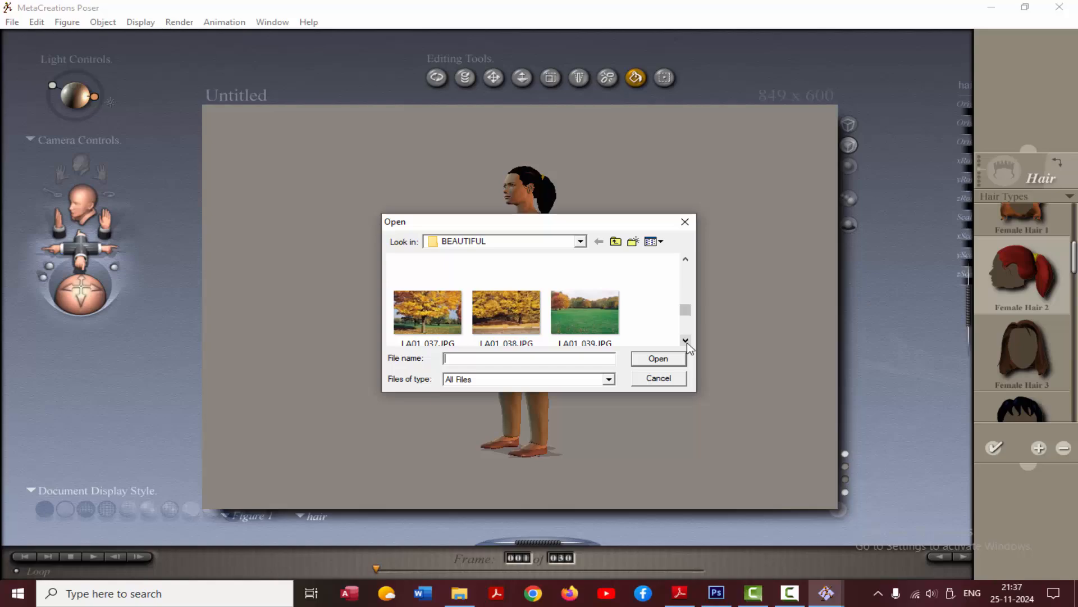
left_click(586, 324)
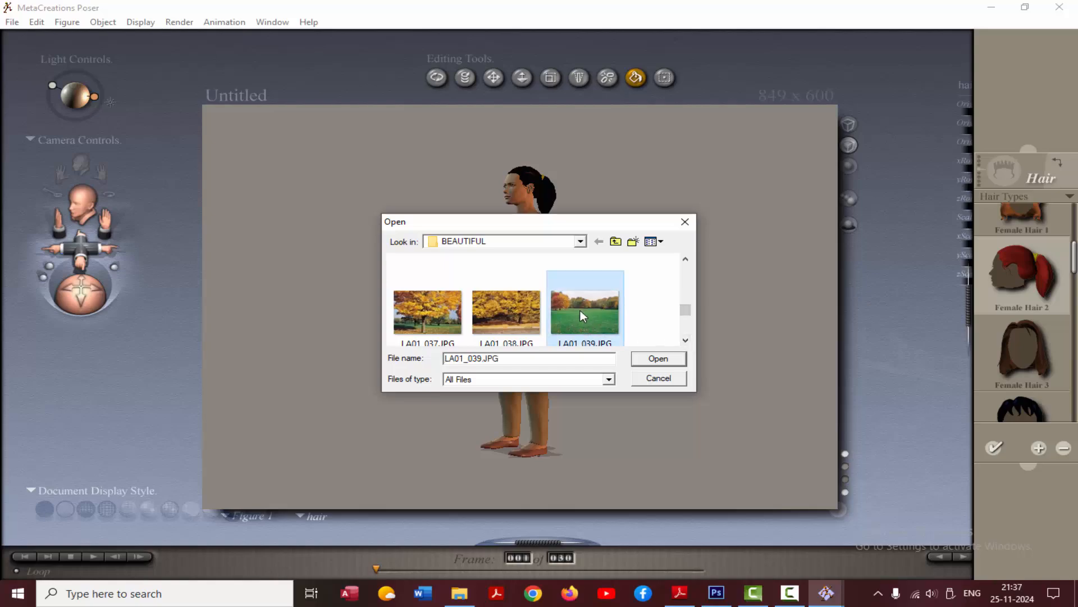
left_click(657, 359)
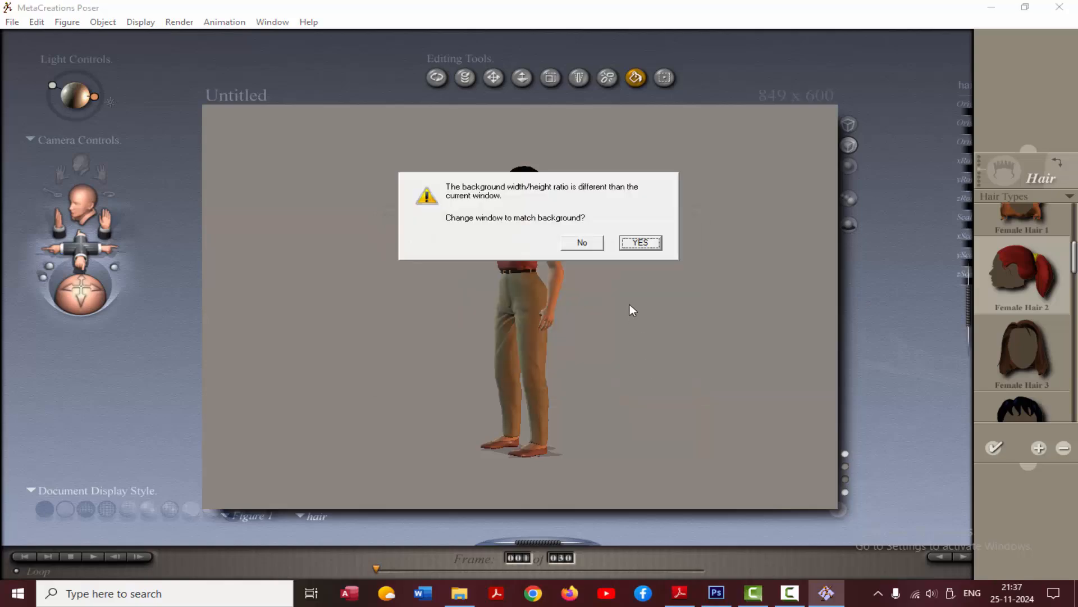
left_click(637, 243)
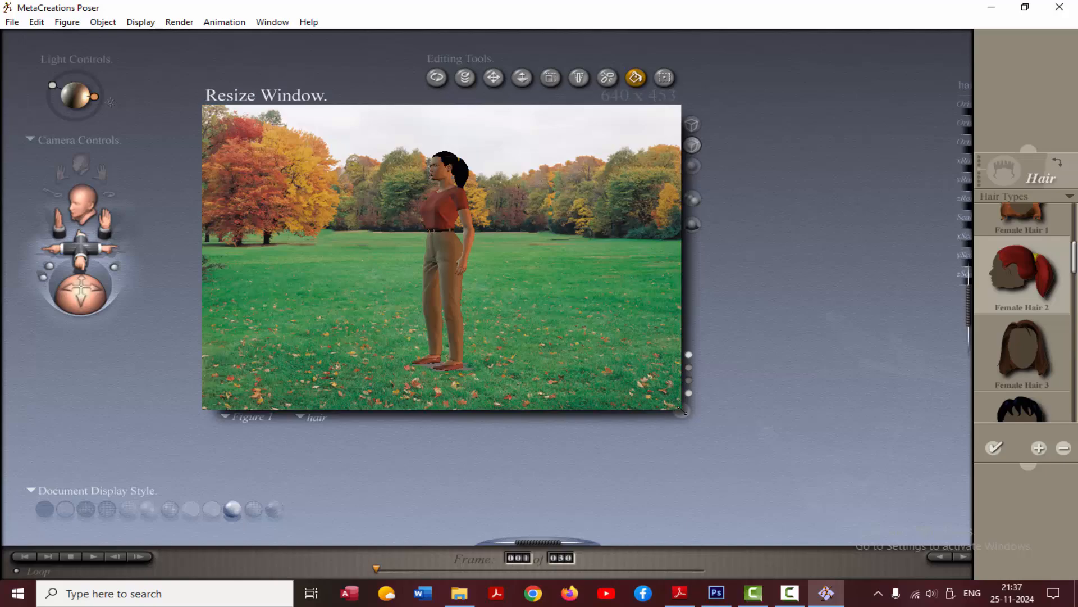
Enlarge the document window to 925 x 654 and shift it up and to the left within the workspace.
left_click_drag(684, 411, 870, 466)
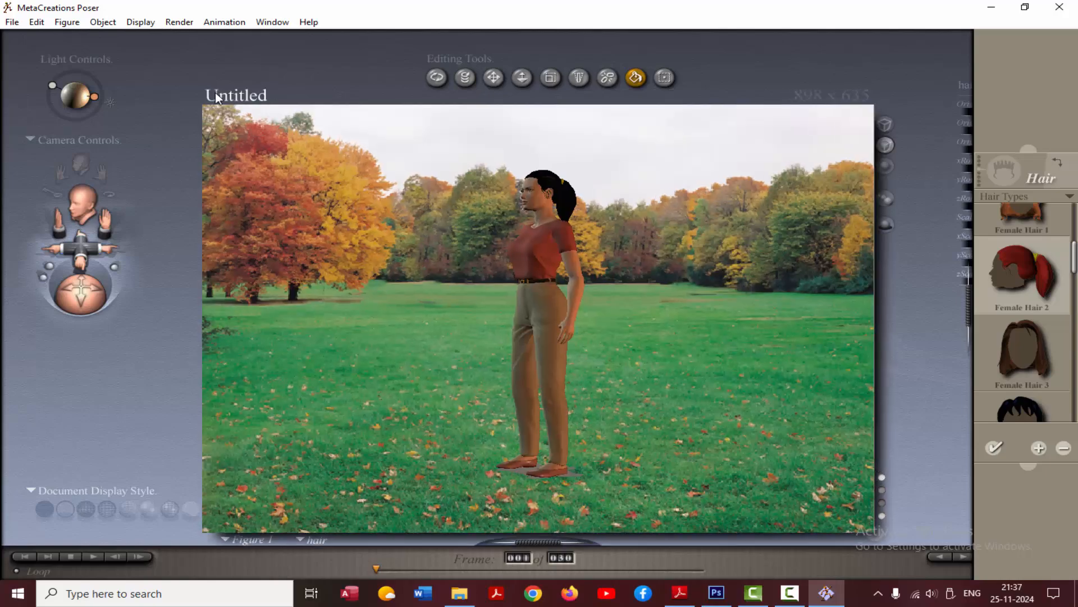
left_click_drag(211, 96, 189, 80)
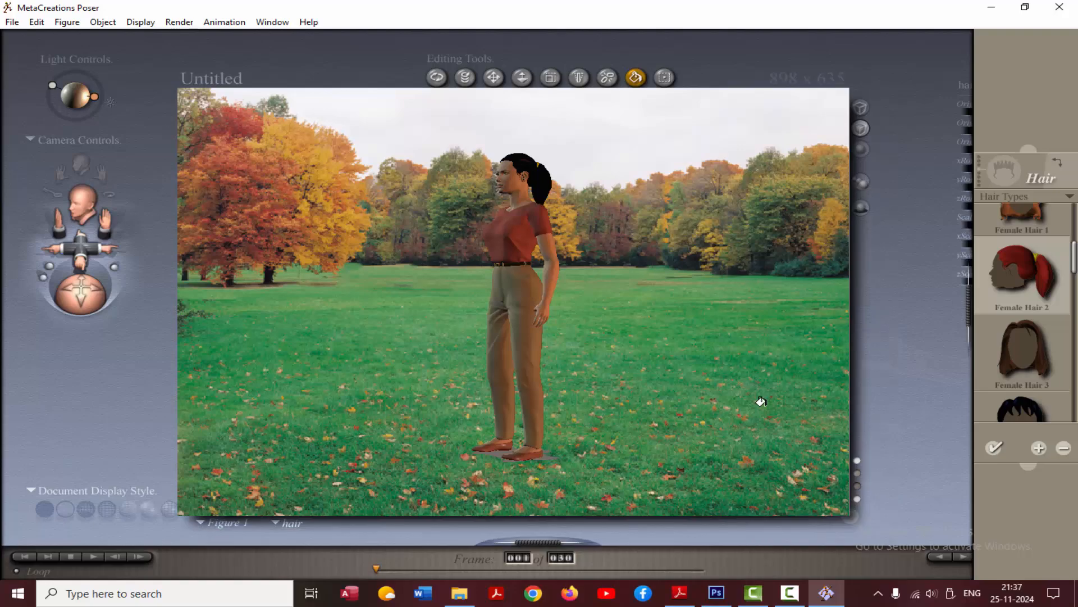
left_click_drag(850, 514, 870, 528)
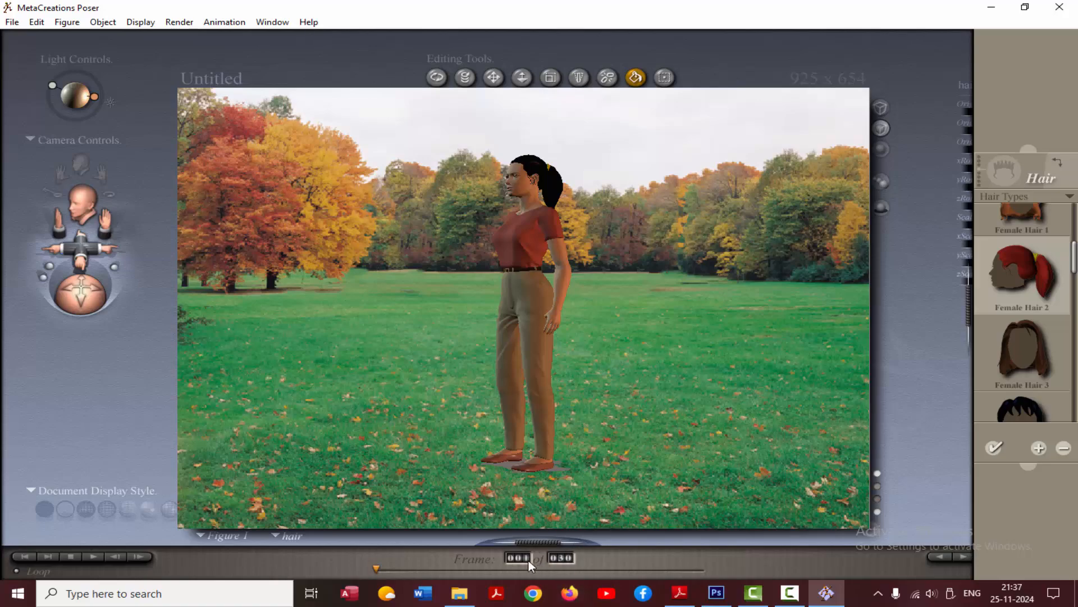
Set the animation length to 150 frames.
left_click(561, 557)
type("150")
key("Return")
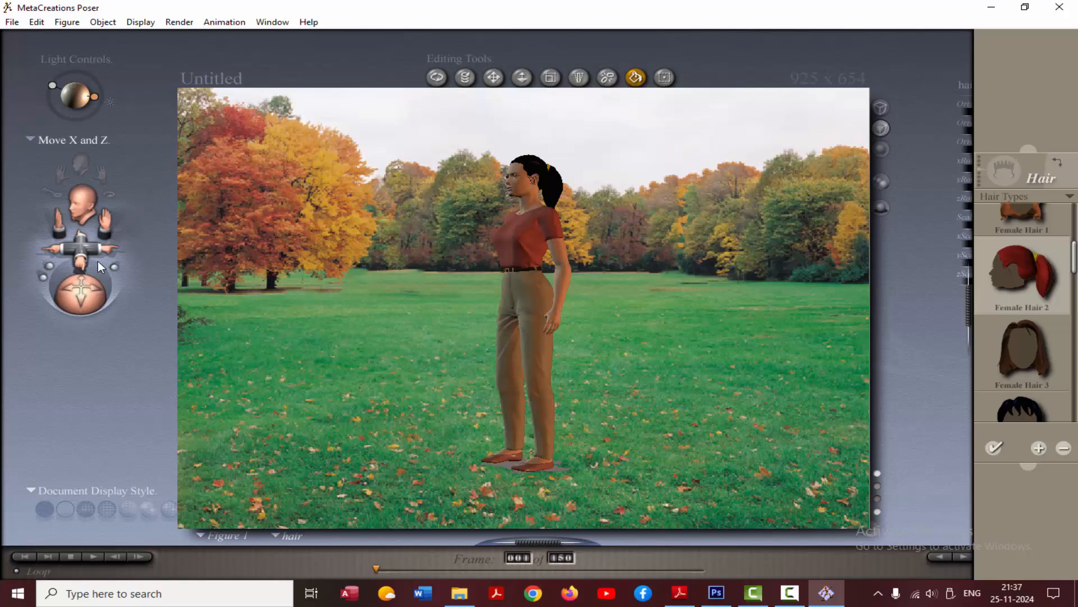
Move the camera so the woman stands smaller at the right side of the meadow, and rotate the view slightly.
mouse_move(82, 249)
left_mouse_down()
mouse_move(53, 245)
mouse_move(67, 245)
left_mouse_up()
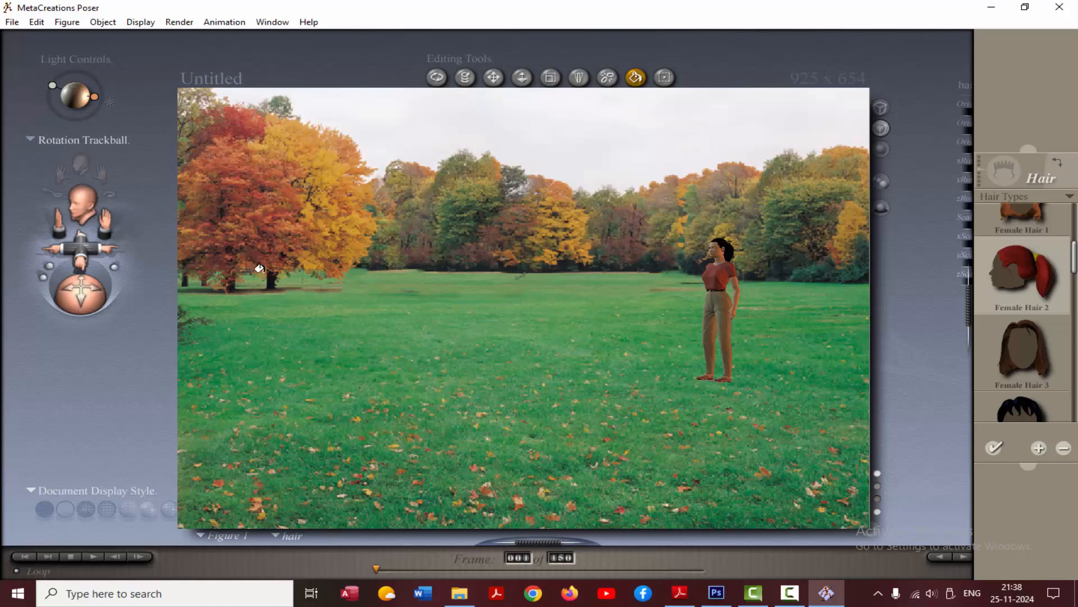
left_click_drag(74, 286, 76, 286)
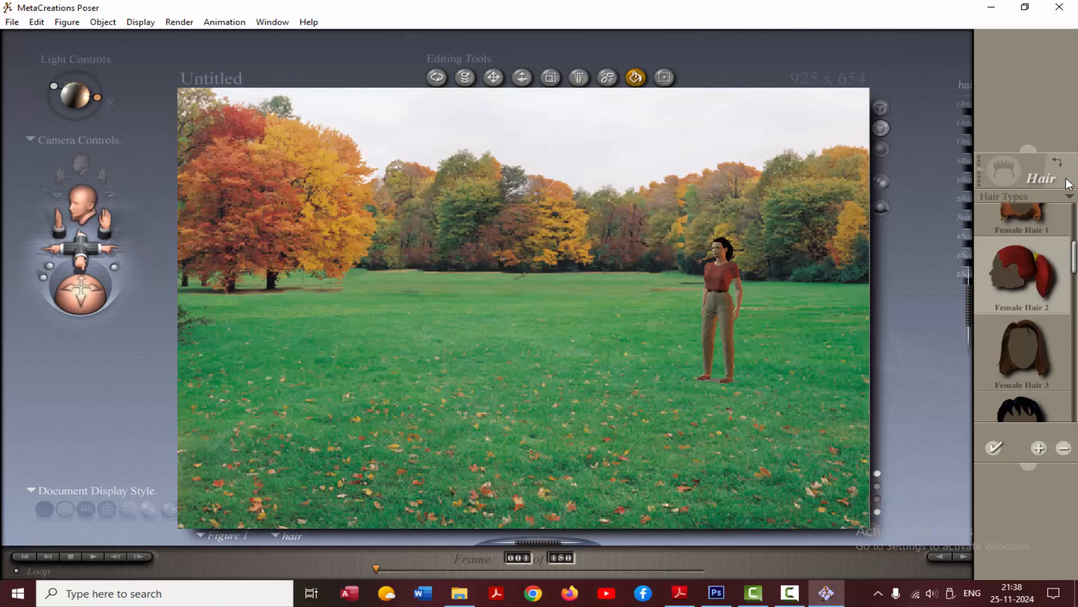
Apply the 30-frame running pose from the WalkDesigner pose set to the woman and scrub the timeline to frame 22.
left_click(1036, 173)
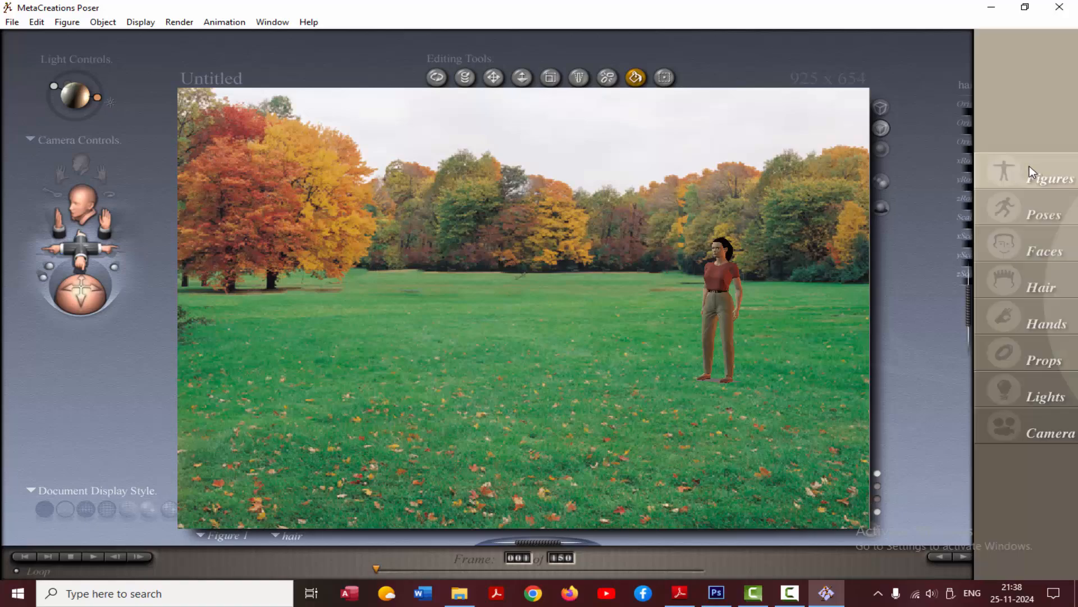
left_click(1053, 217)
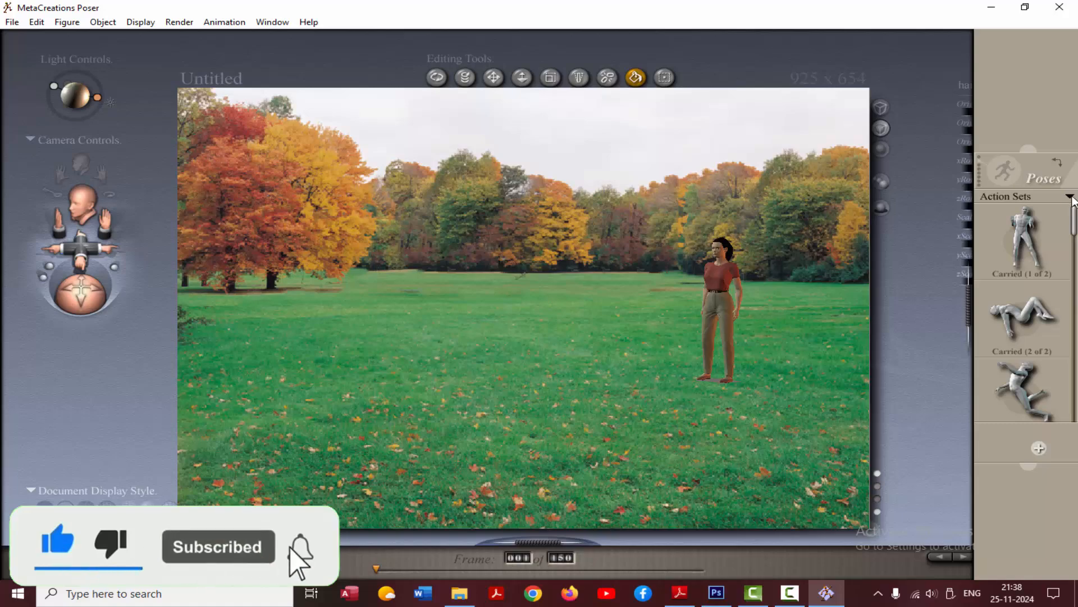
left_click(1070, 199)
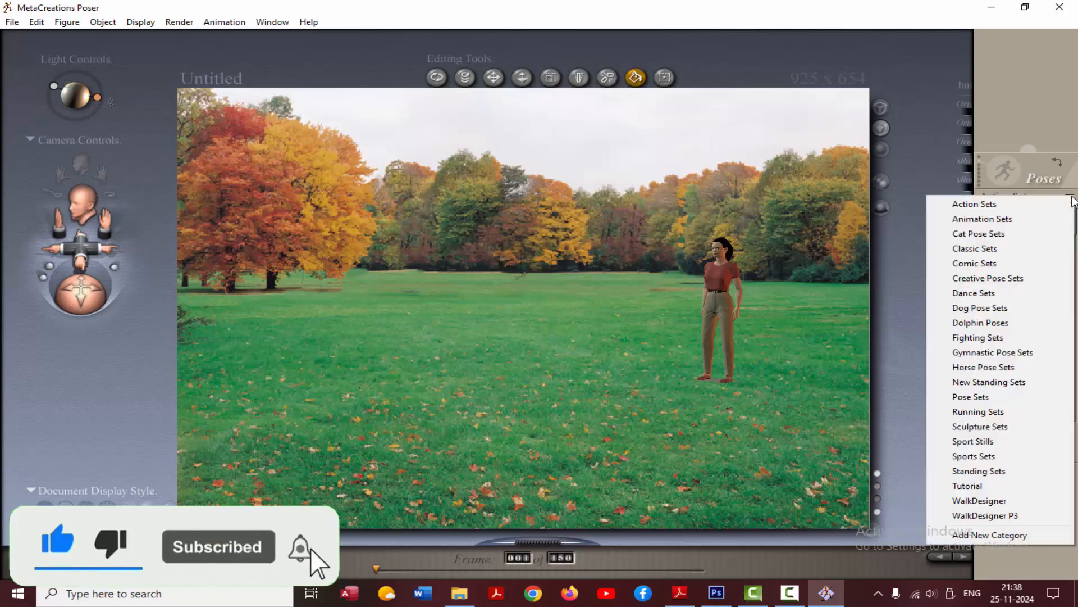
left_click(981, 501)
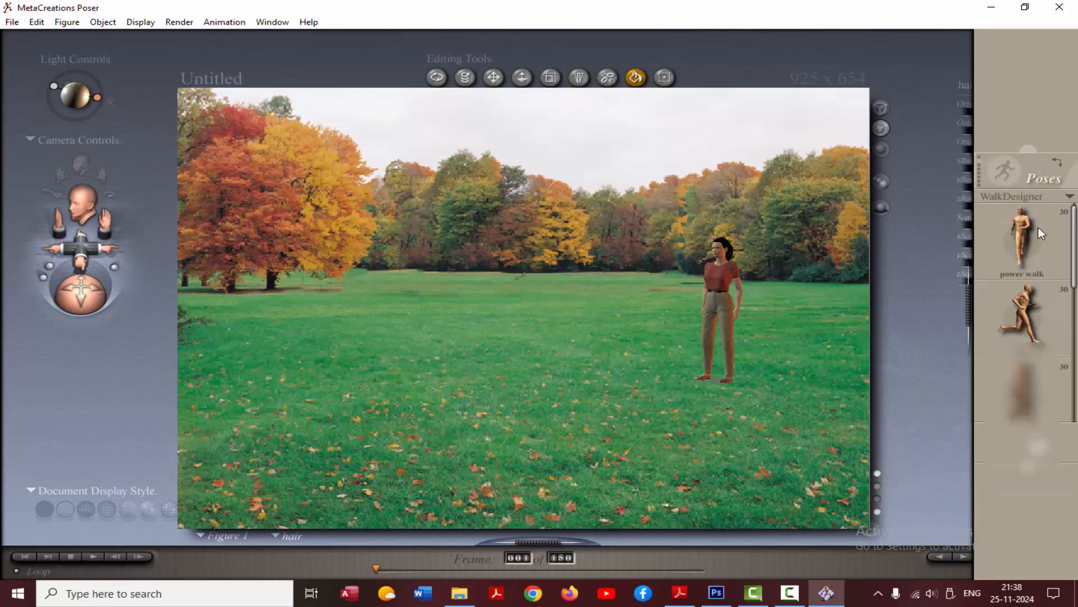
left_click(1023, 308)
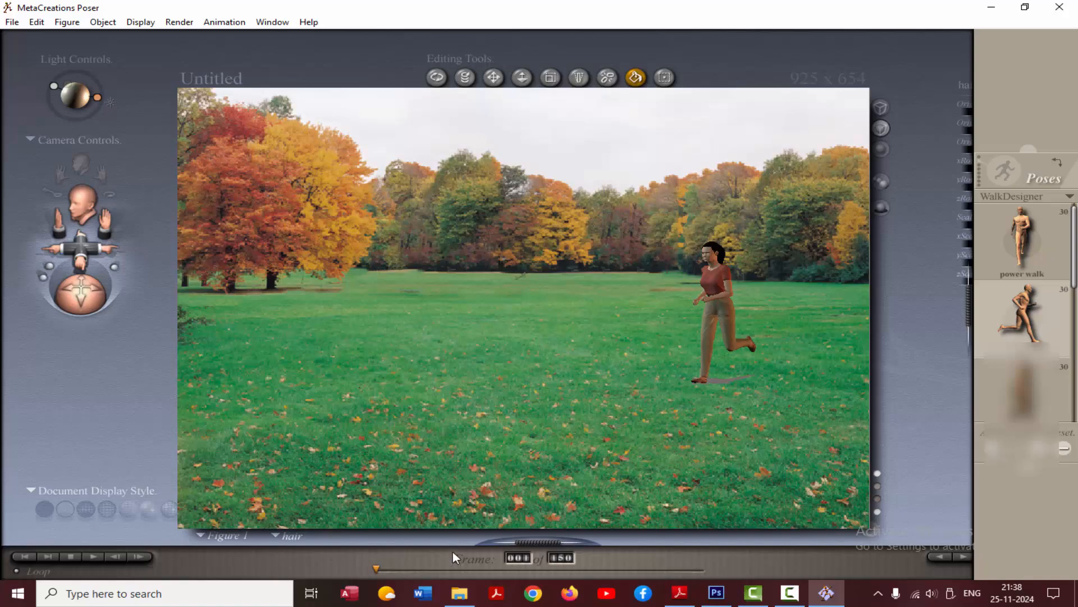
left_click_drag(377, 568, 425, 569)
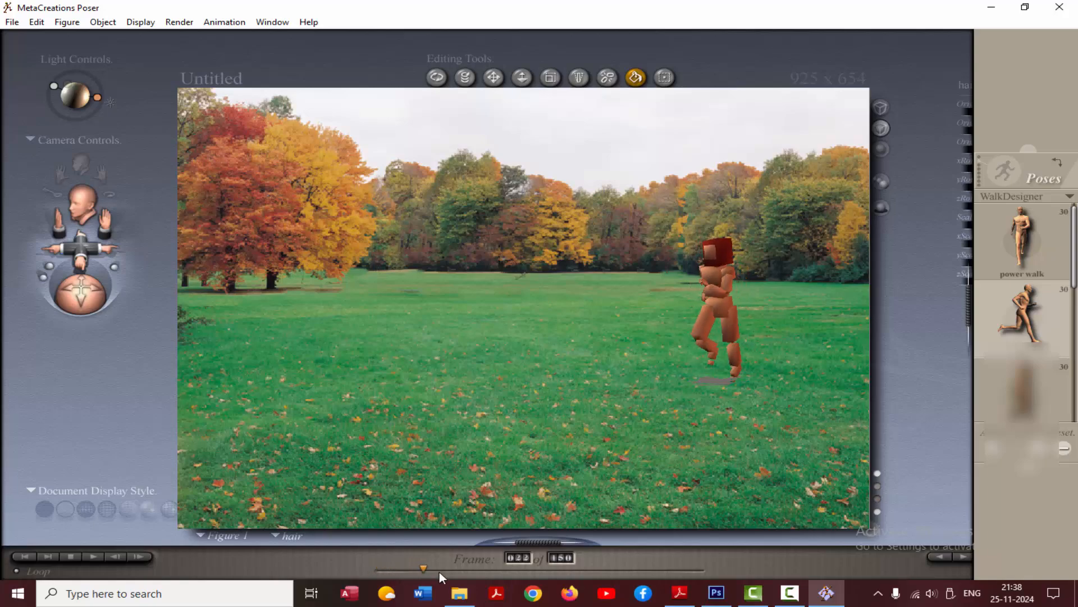
At frame 60, move the camera so the woman appears larger near the middle of the meadow, and scrub the timeline to preview the run.
left_click(519, 559)
type("30")
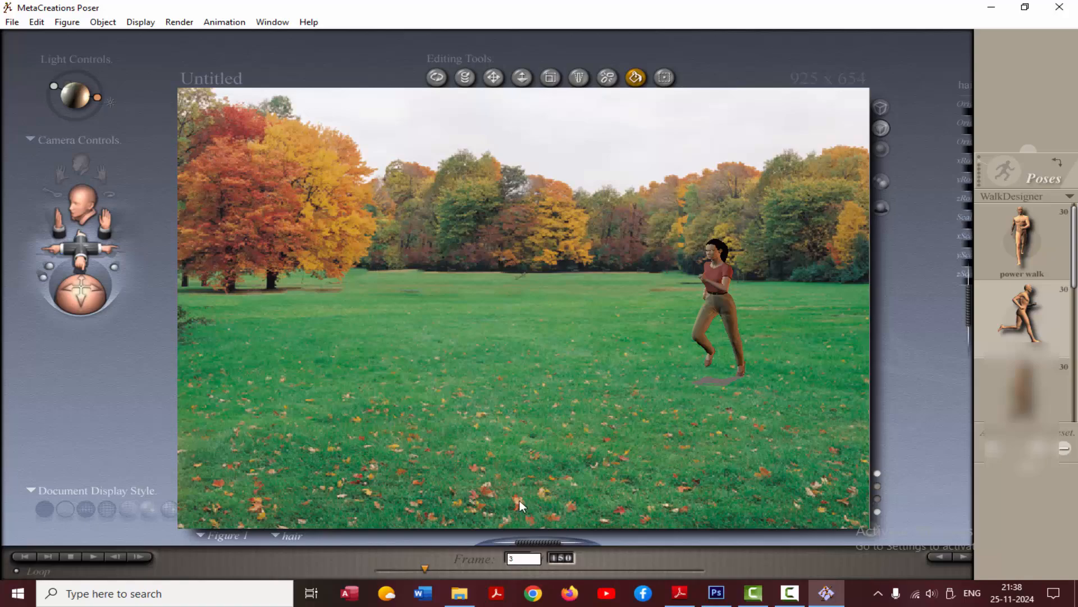
key("Return")
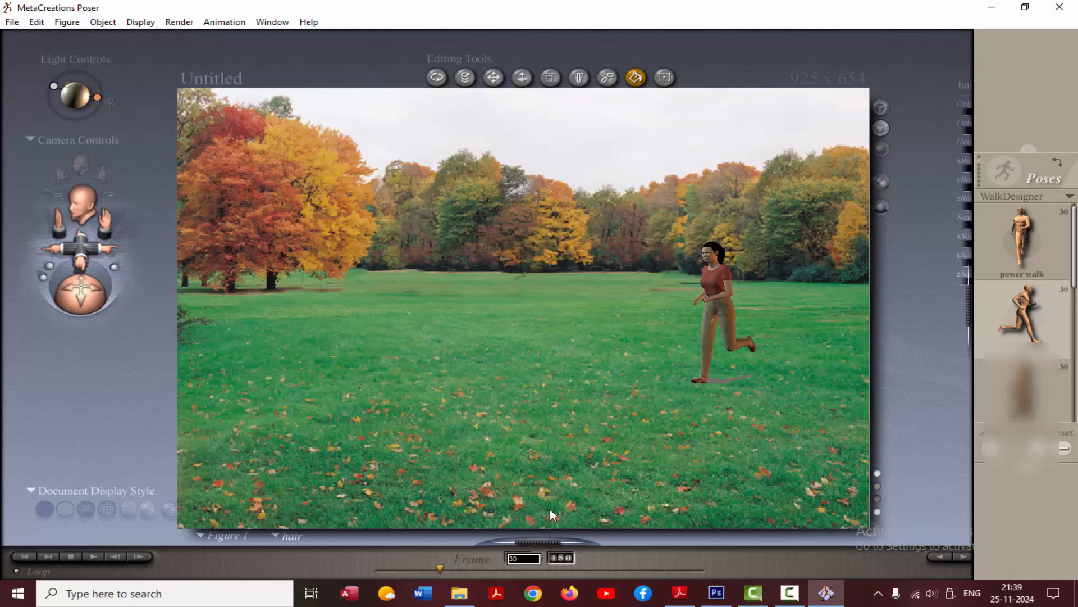
type("60")
key("Return")
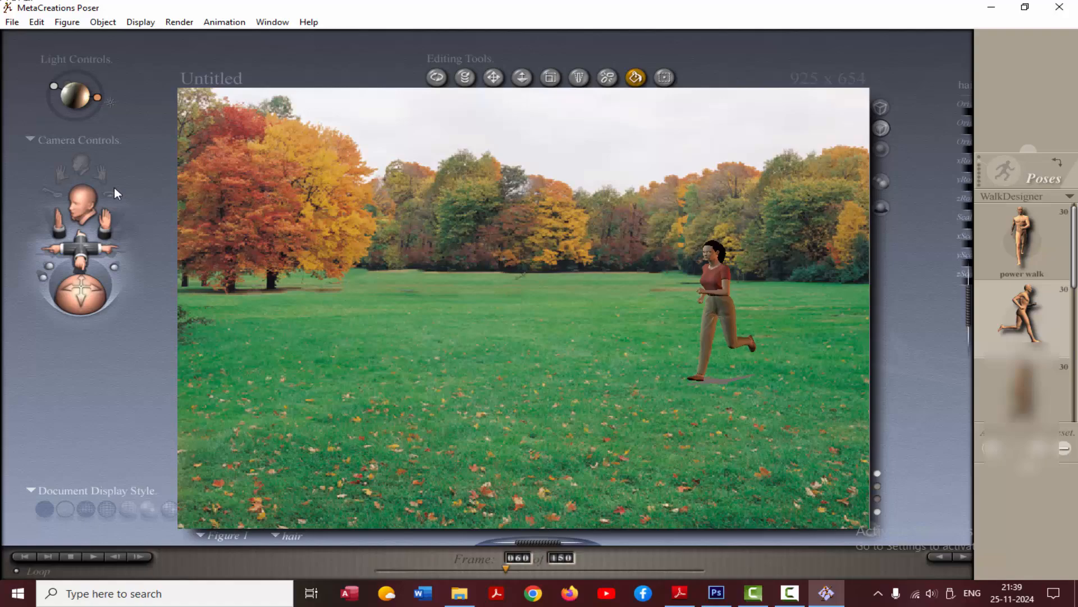
left_click_drag(85, 249, 68, 264)
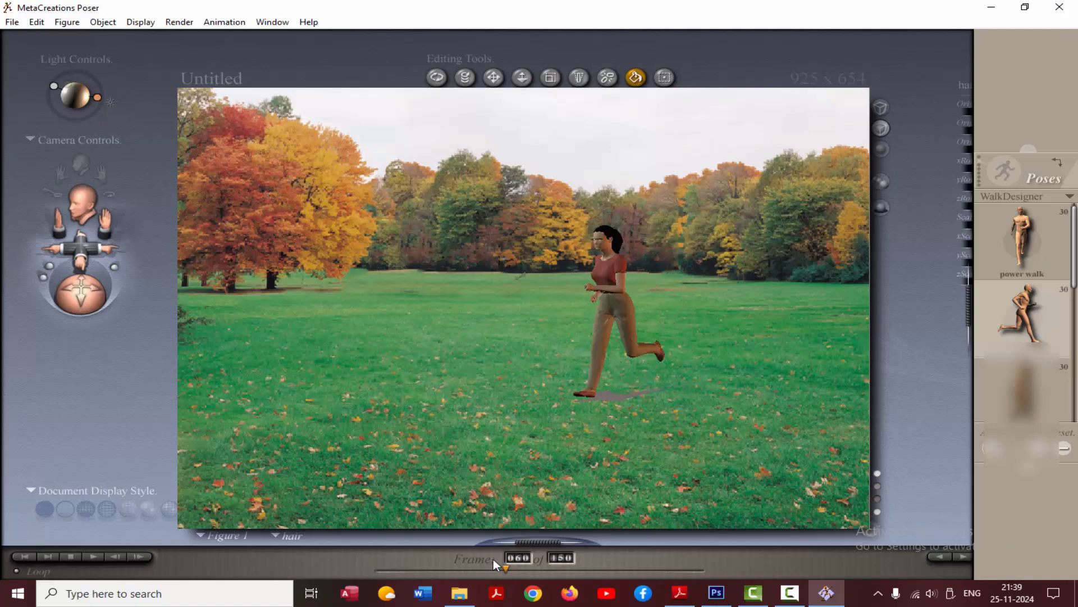
left_click(383, 569)
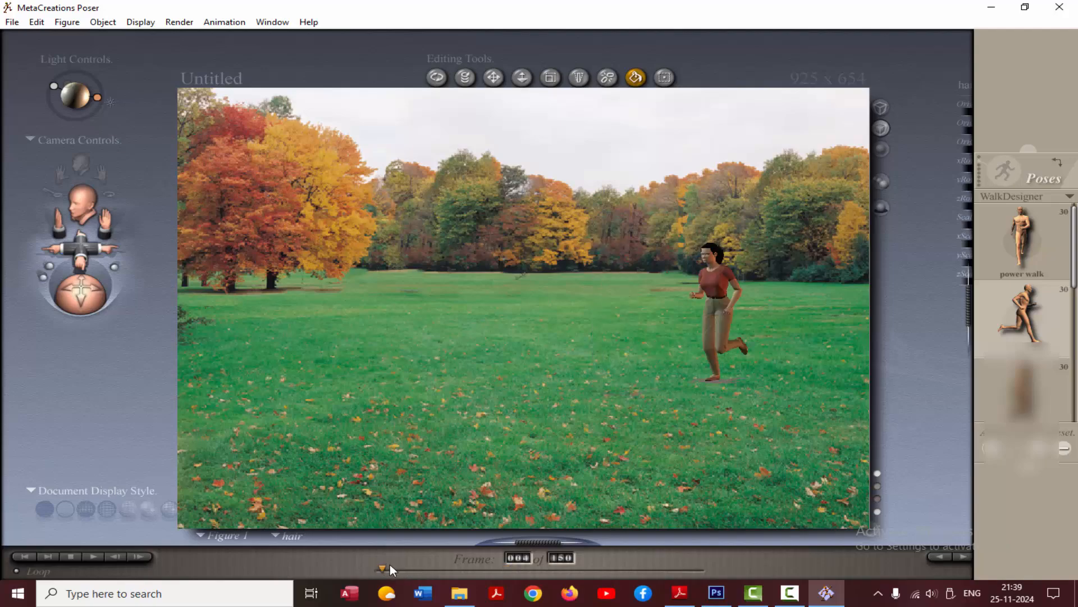
left_click_drag(384, 568, 504, 571)
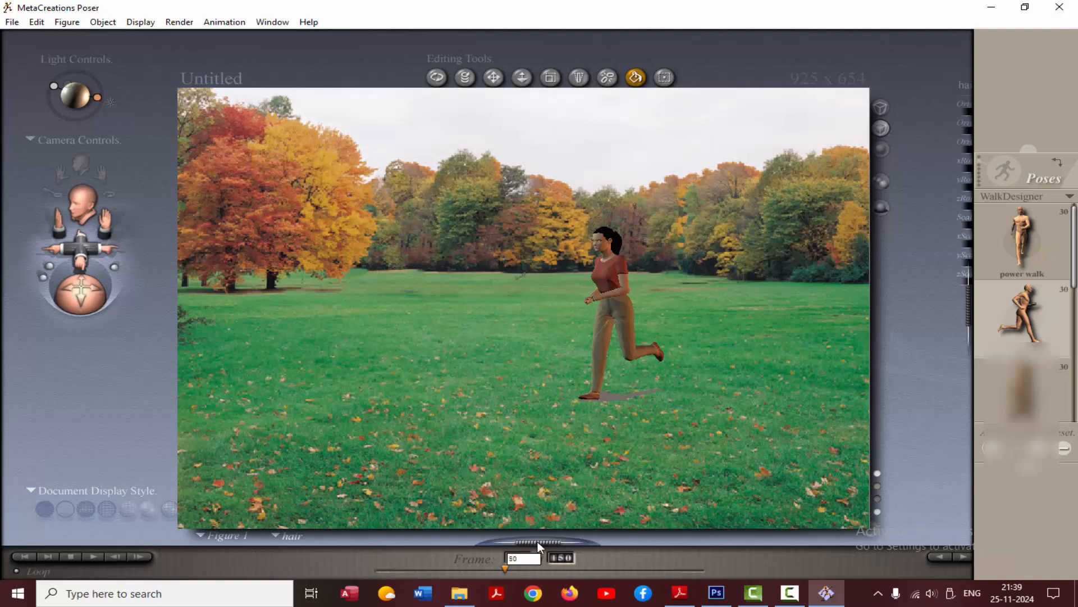
At frame 90, move the camera so the woman appears larger and farther across the meadow, and reapply the running pose.
key("Return")
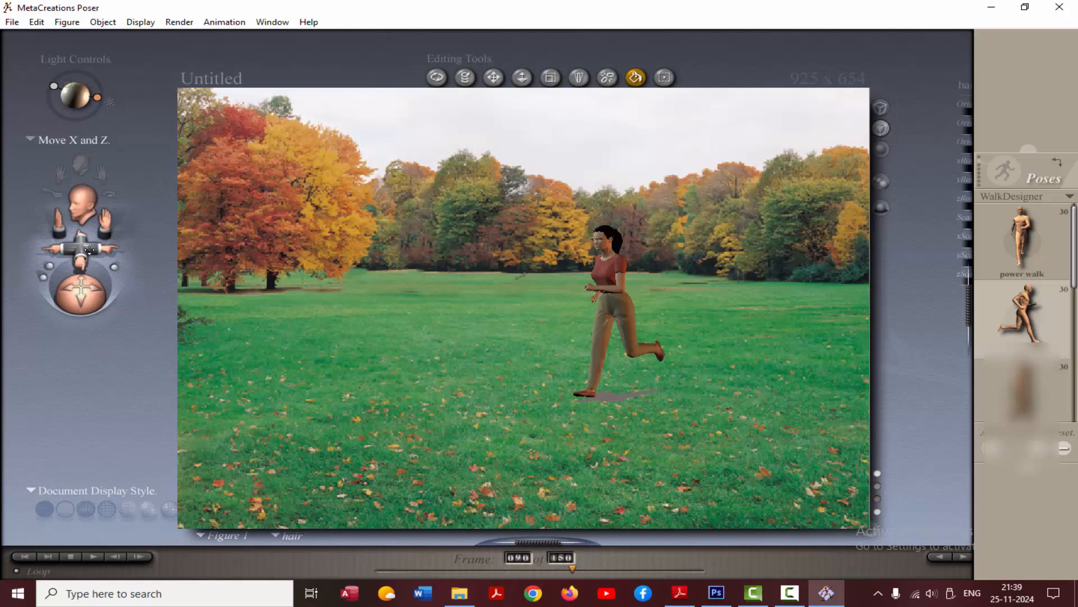
left_click_drag(88, 246, 77, 246)
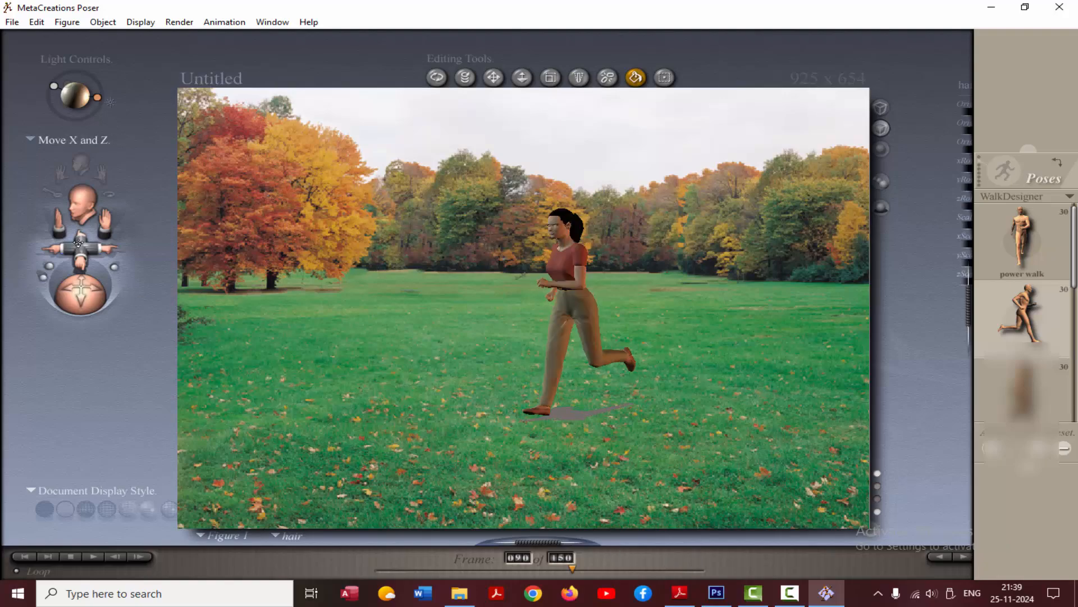
left_click_drag(82, 249, 77, 249)
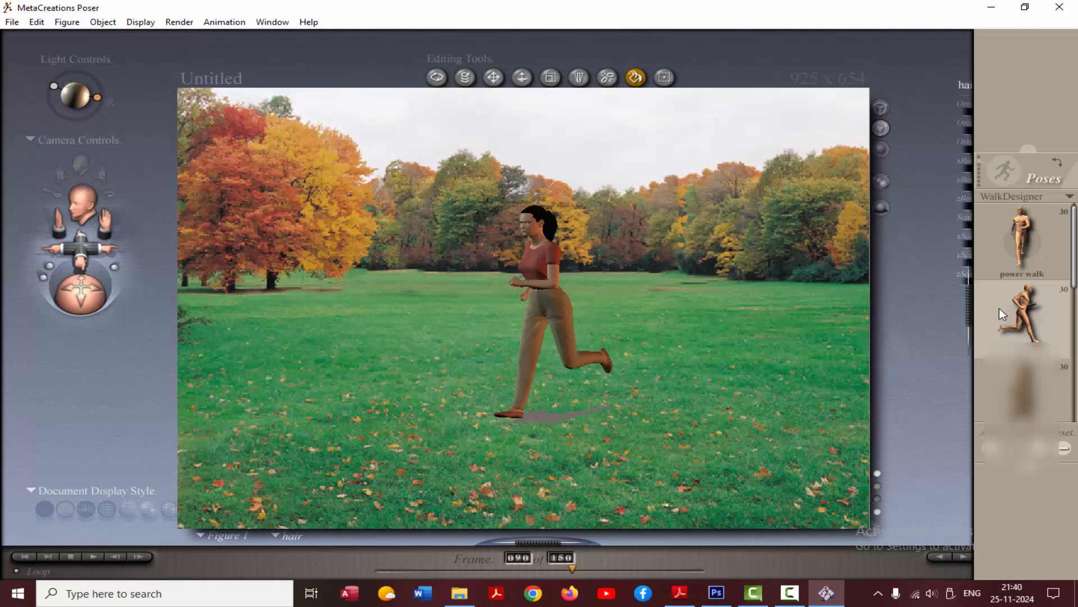
left_click(992, 448)
At frame 120, move the camera to bring the woman larger and left of the meadow's centre, and apply the power walk pose to her.
left_click(518, 557)
type("12")
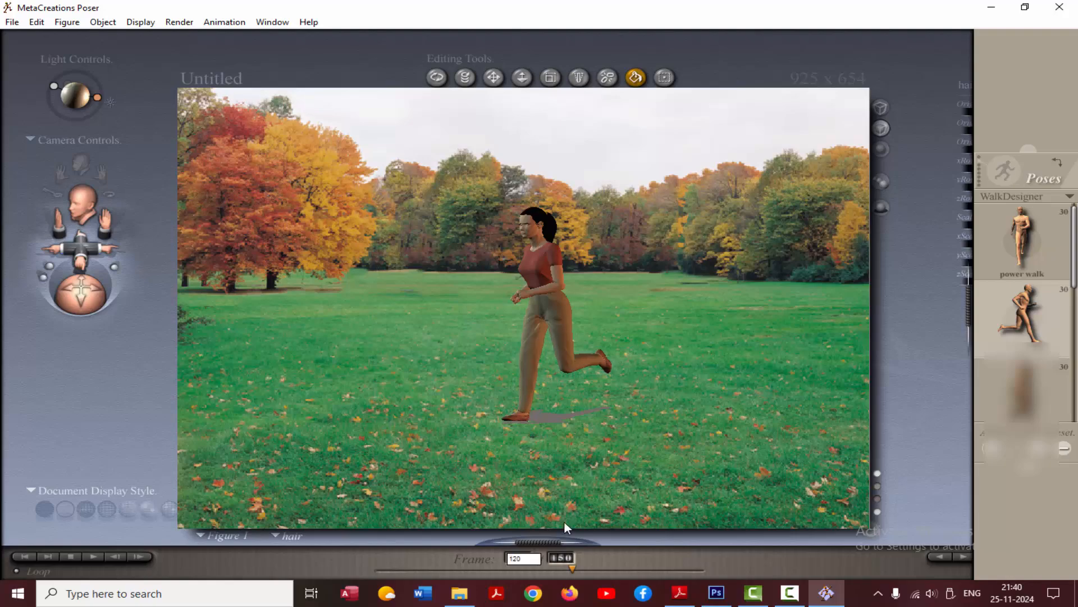
type("0")
key("Return")
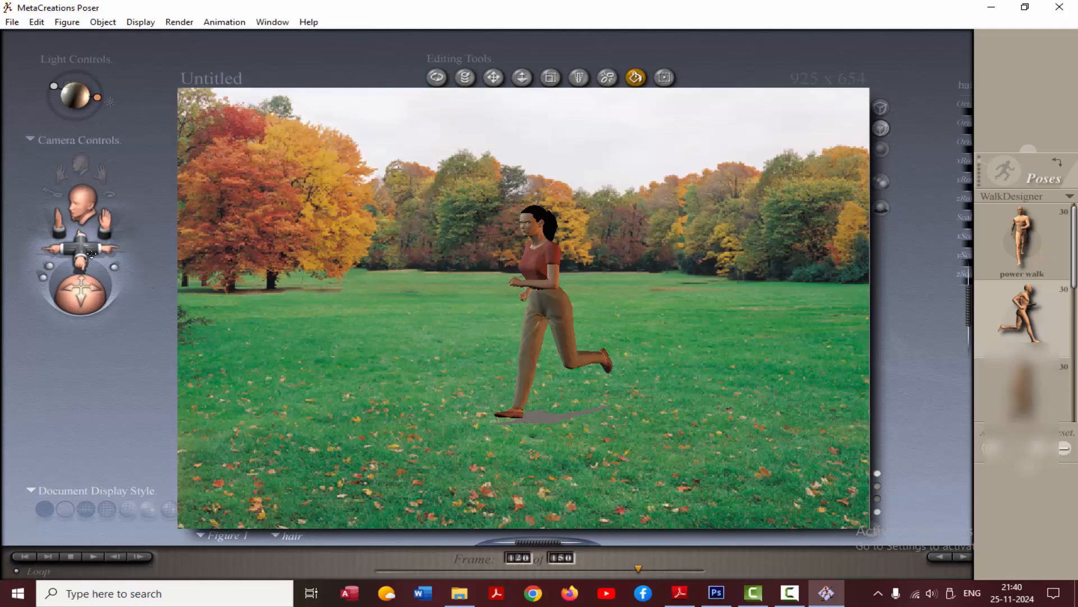
left_click_drag(82, 252, 55, 302)
left_click_drag(86, 257, 72, 259)
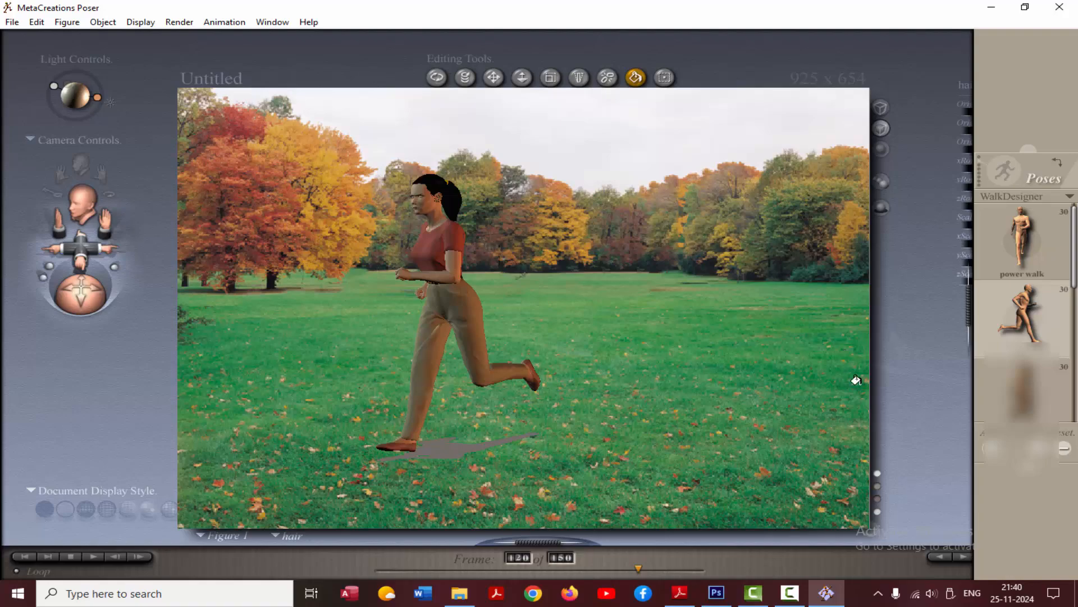
left_click(1022, 238)
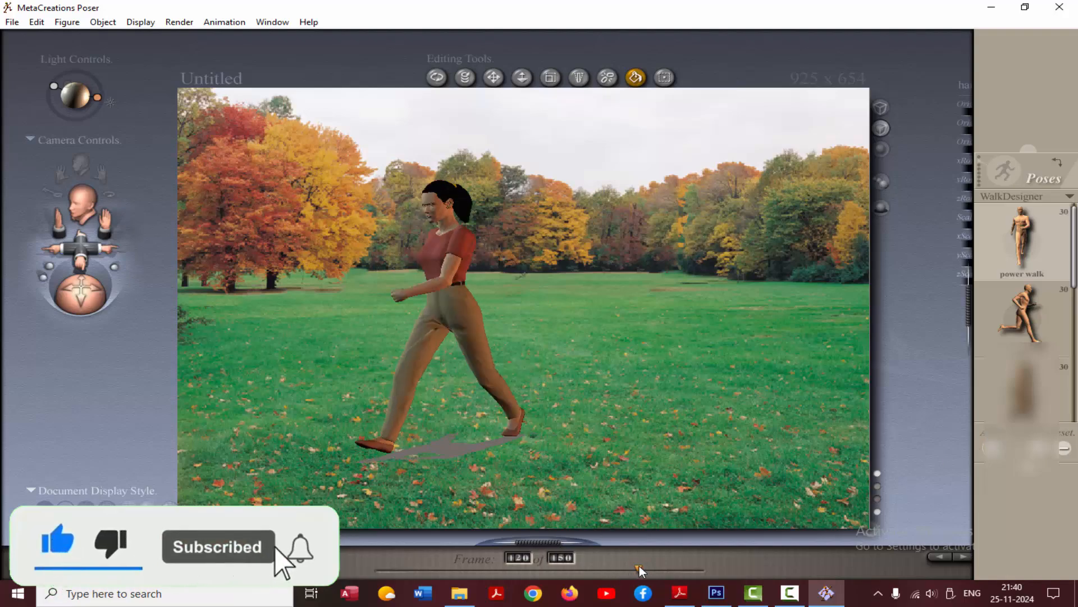
At frame 146, move the camera so the woman fills the left side of the meadow in close-up, and play the animation.
left_click_drag(638, 569, 697, 573)
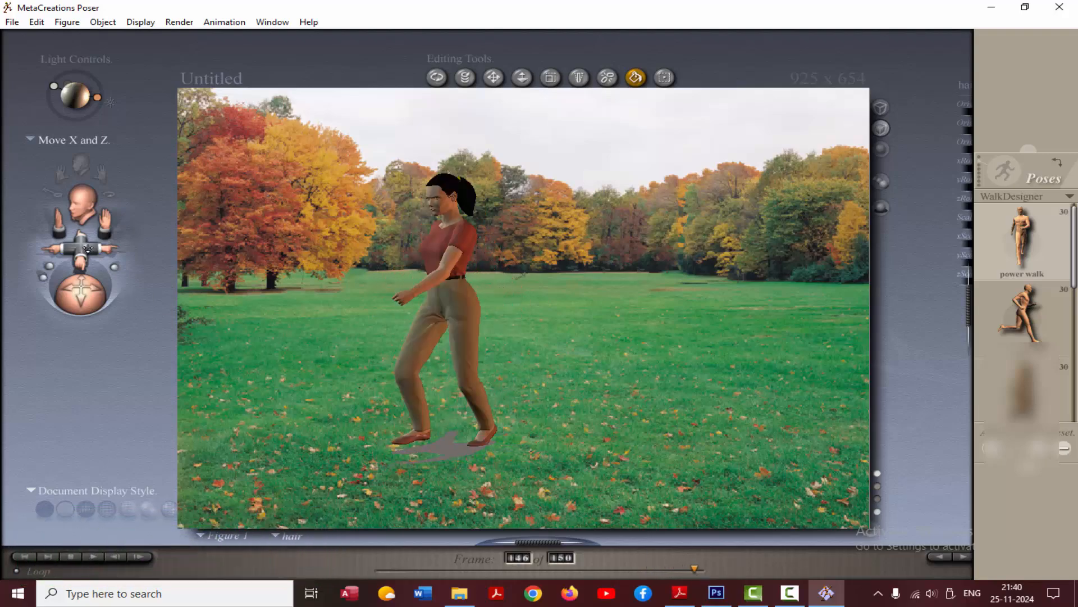
left_click_drag(88, 249, 95, 228)
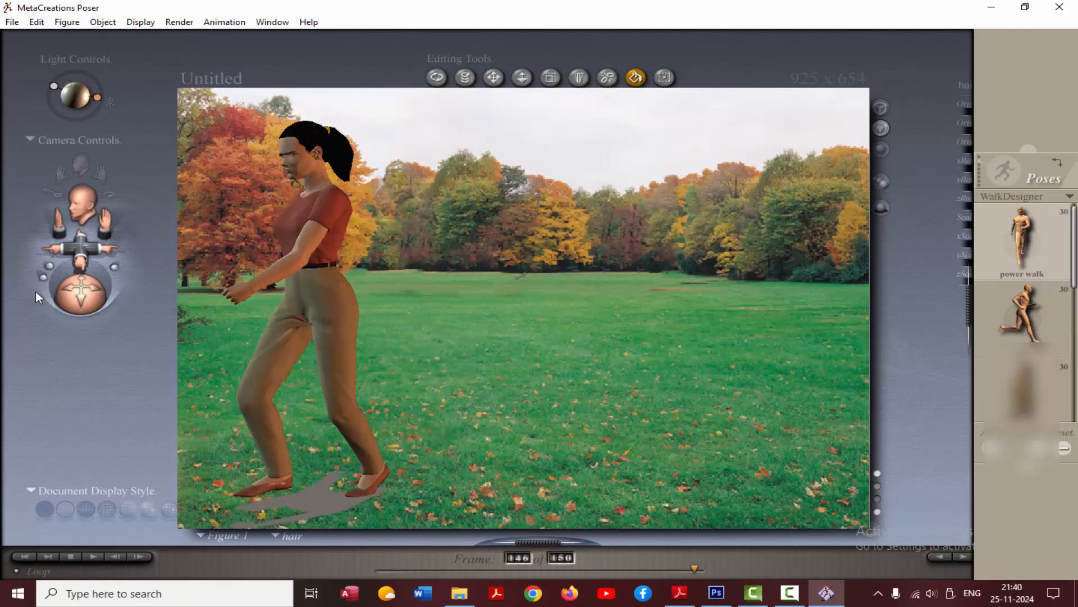
left_click(93, 556)
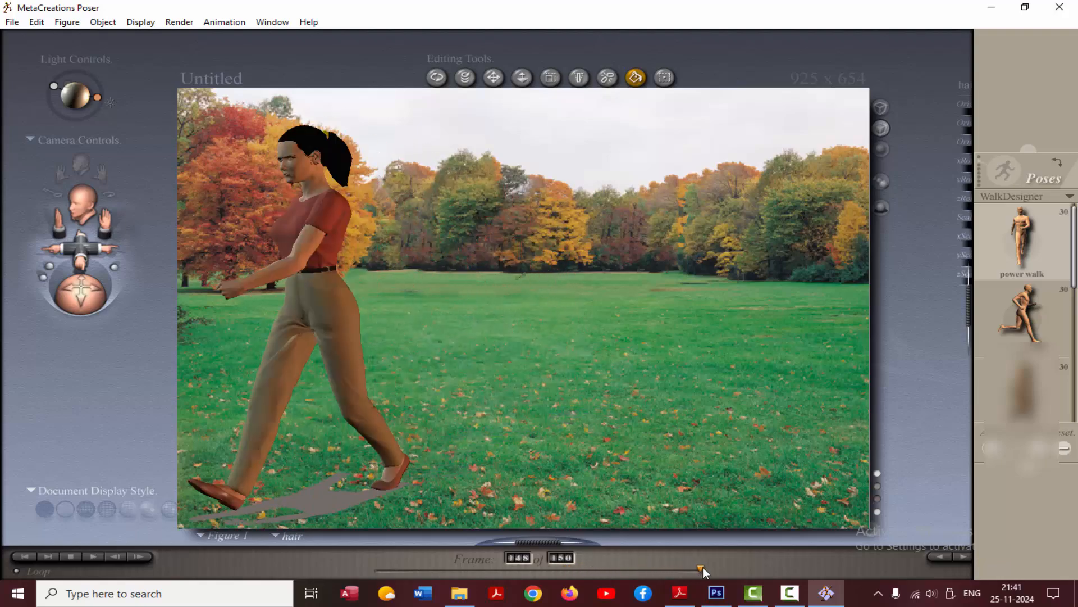
At frame 150, move the camera until the woman is completely out of view, and play the animation.
left_click_drag(702, 567, 706, 568)
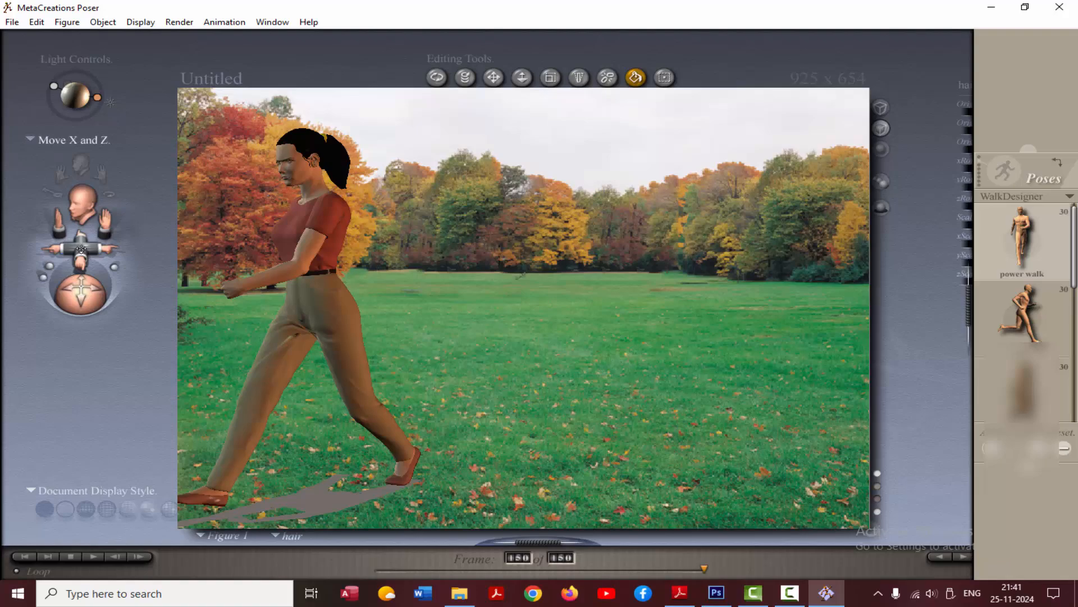
left_click_drag(81, 247, 411, 454)
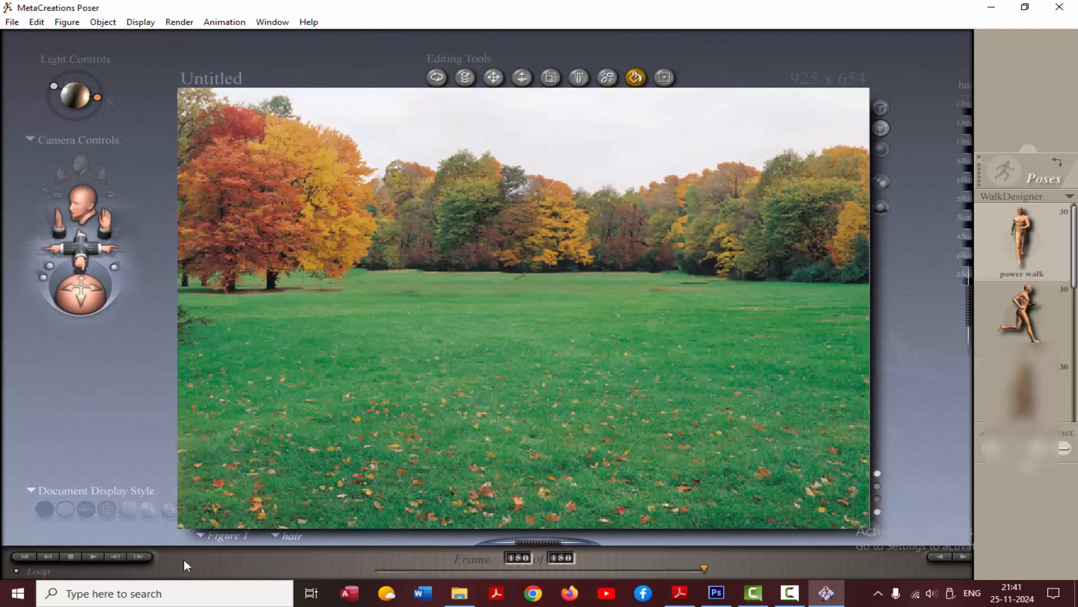
left_click(93, 555)
Set up an AVI movie export of the animation at full resolution, naming it "3d animation".
left_click(224, 22)
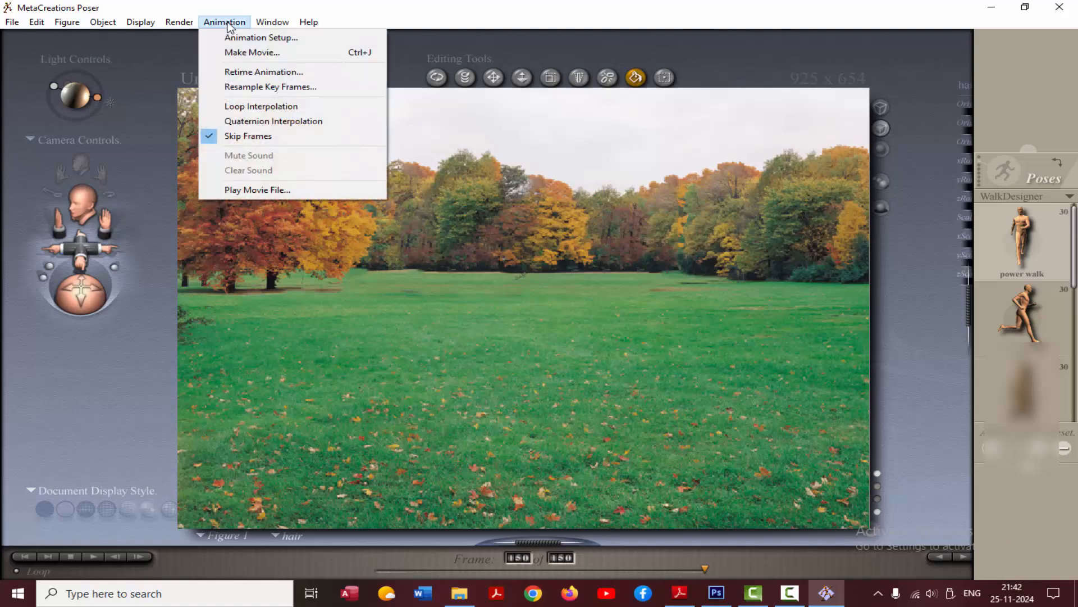
left_click(249, 52)
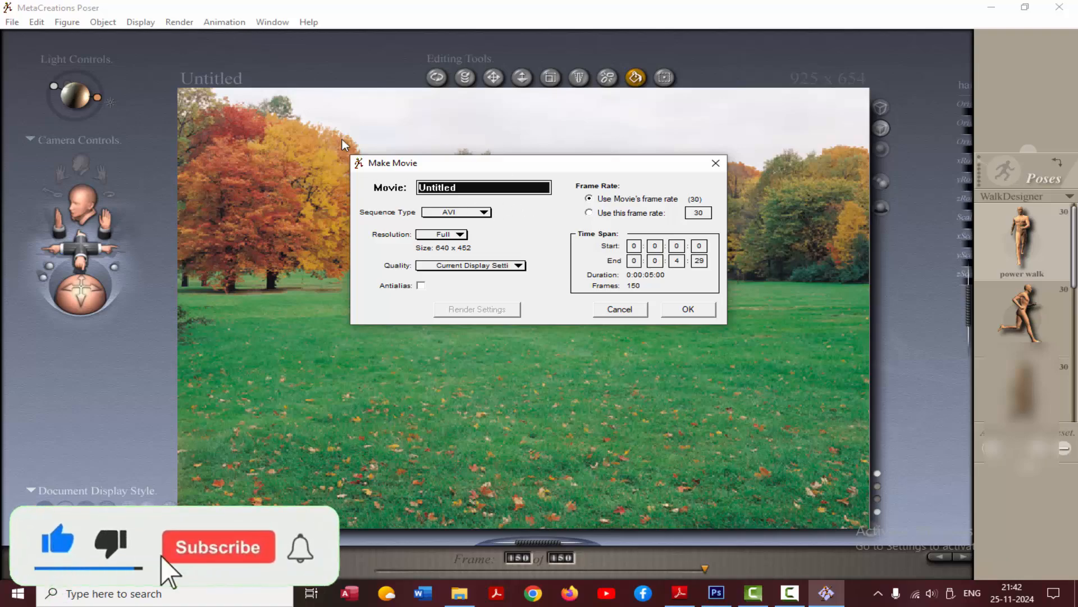
type("3d")
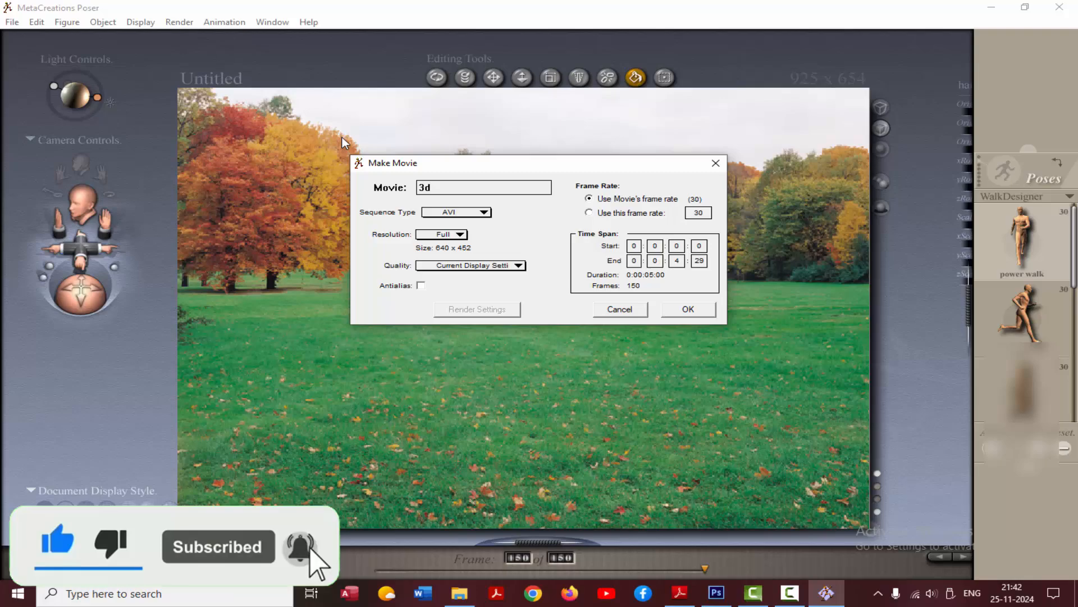
type(" a")
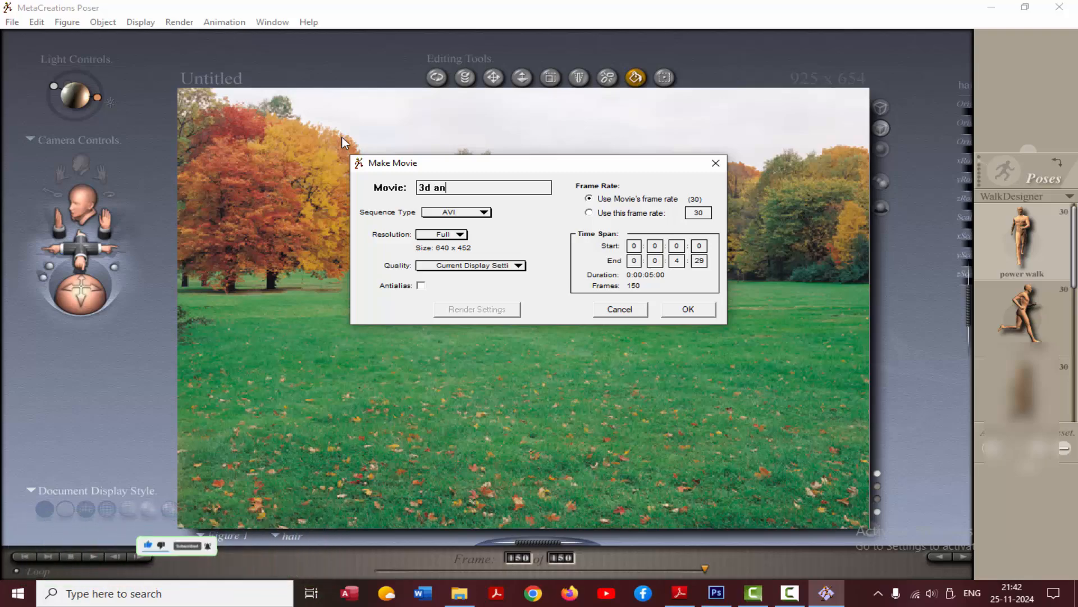
type("ni")
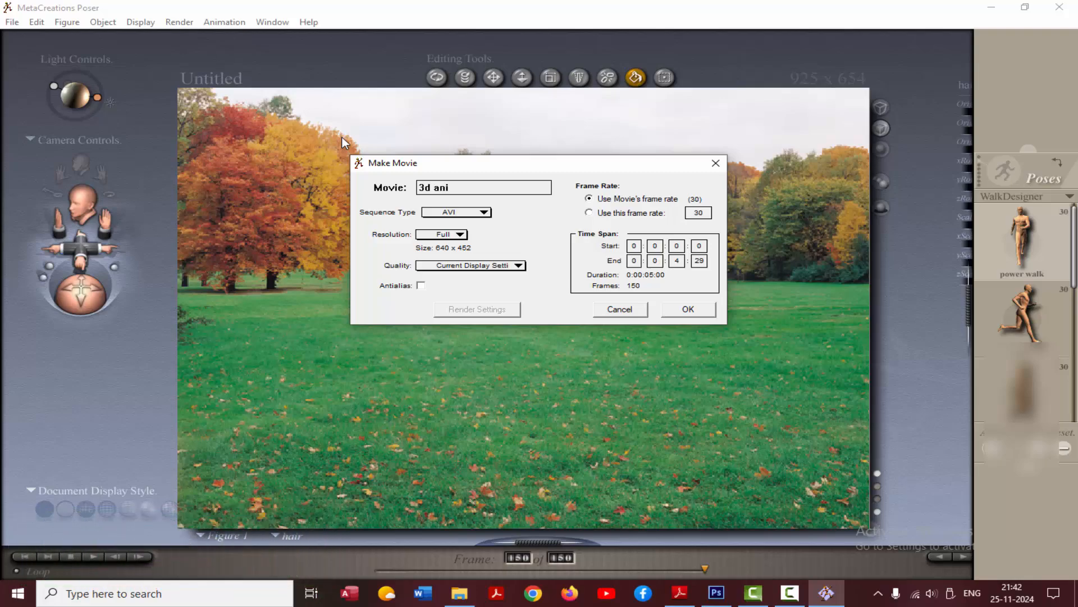
type("mation")
left_click(684, 310)
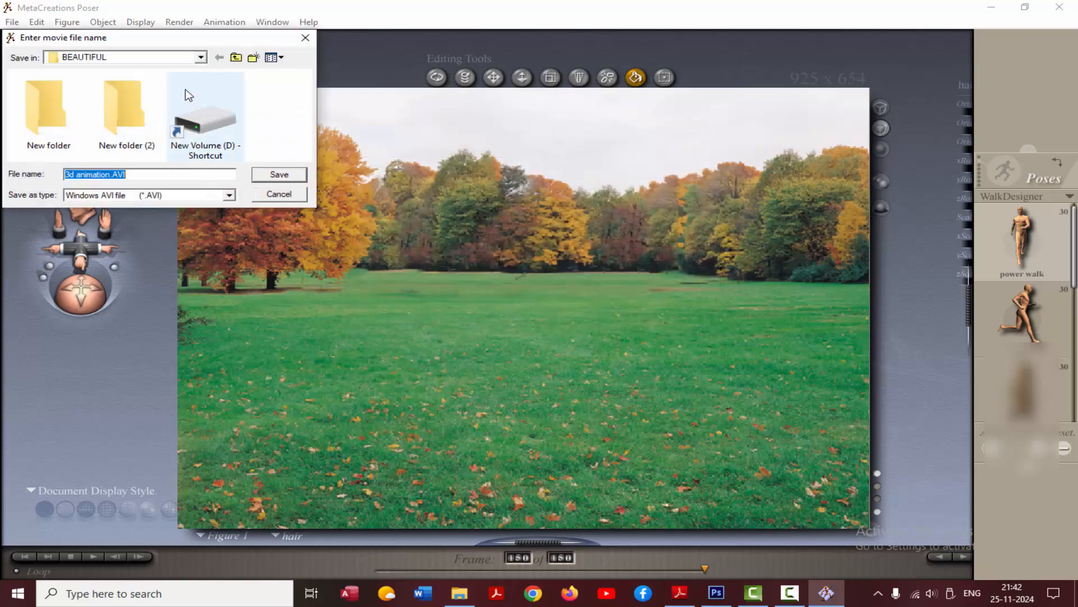
Save the movie as 3d animation.AVI on the Desktop, using Microsoft Video 1 compression at quality 75.
left_click(201, 57)
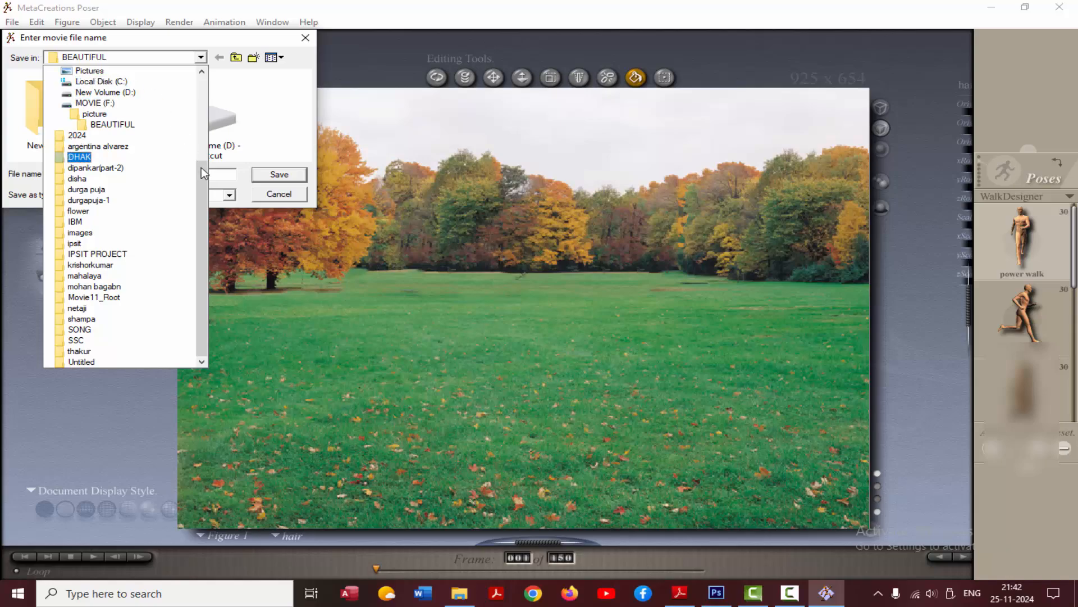
left_click_drag(201, 167, 196, 75)
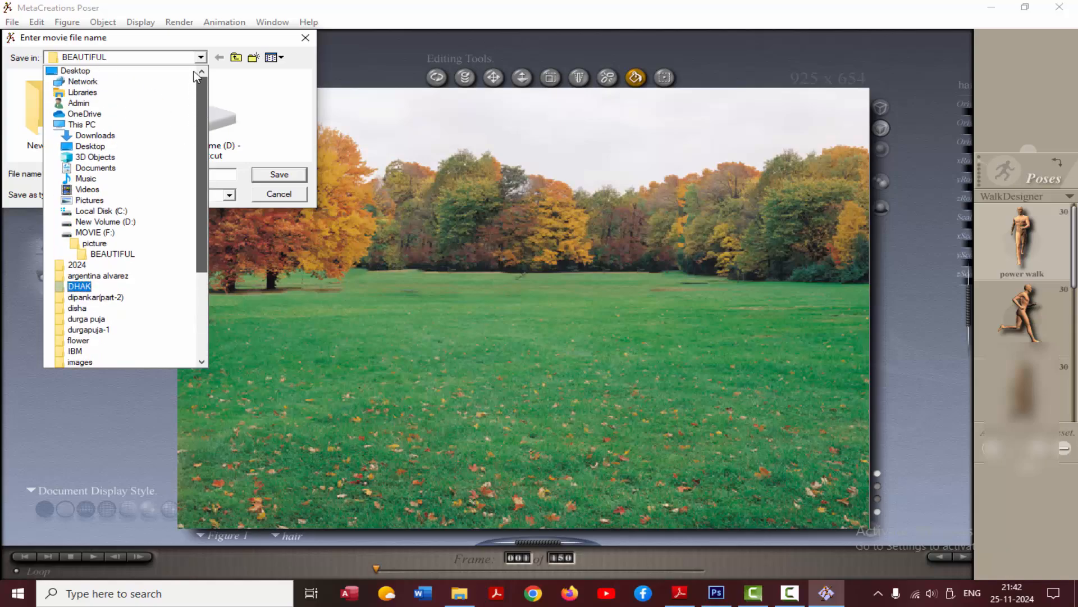
left_click(79, 72)
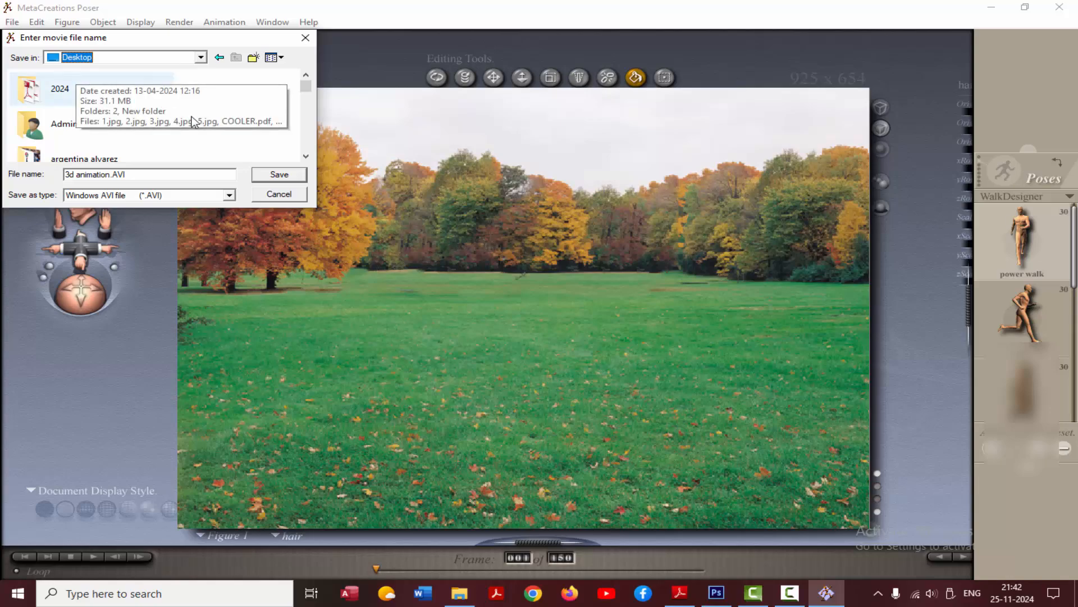
left_click(279, 175)
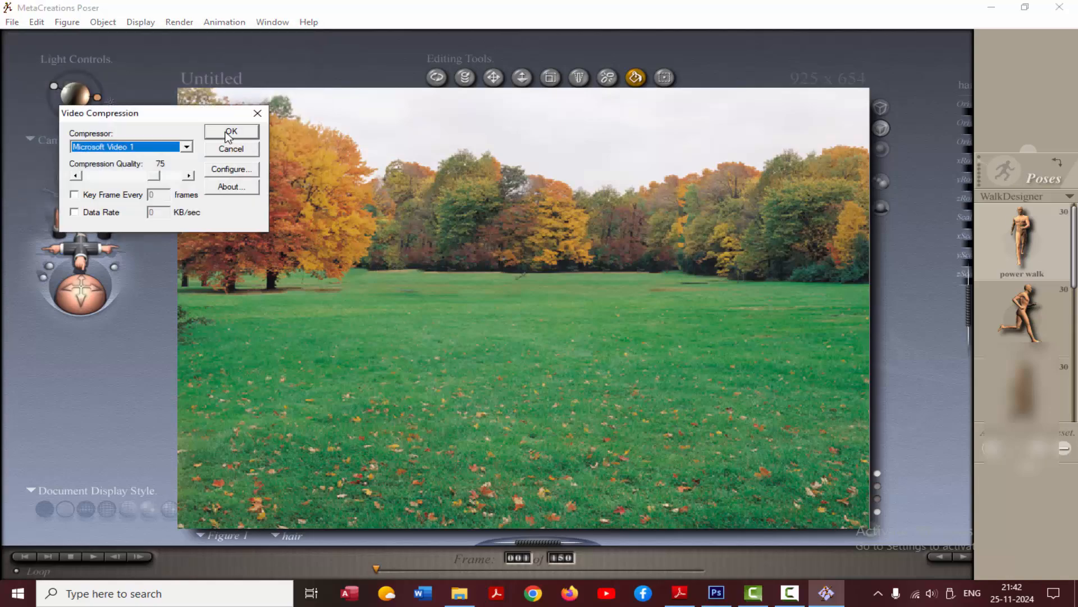
left_click(229, 131)
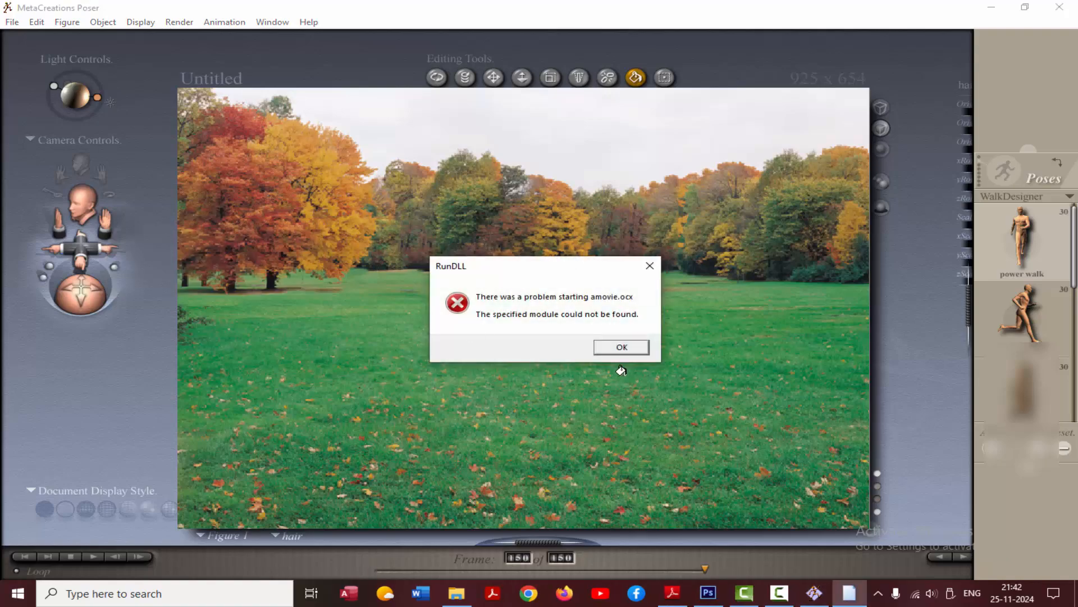
Dismiss the RunDLL error, minimize the Poser window, and open the exported 3d animation.AVI from the desktop.
left_click(621, 349)
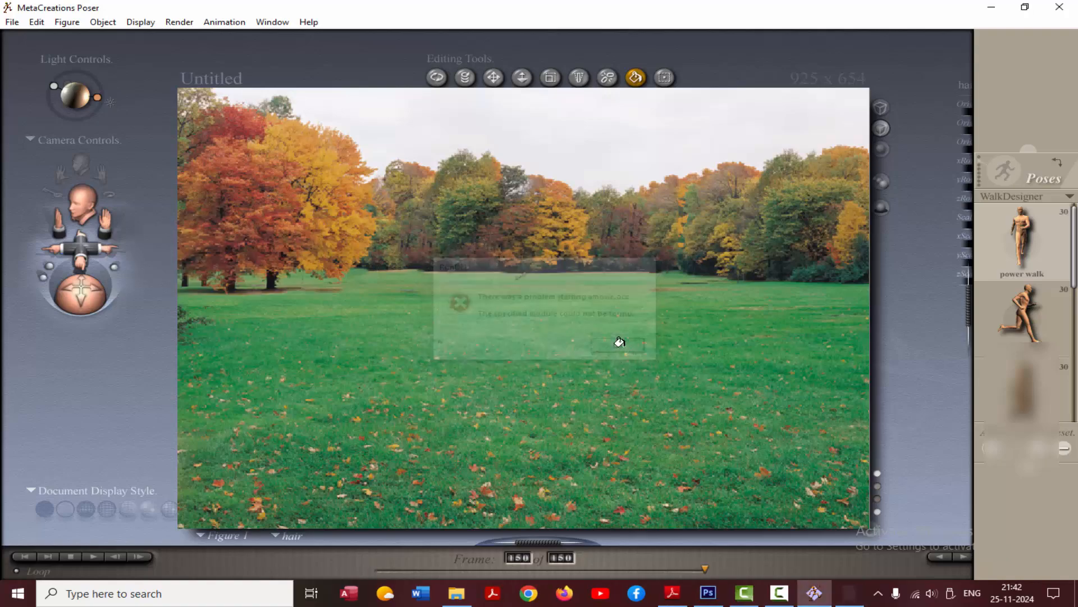
left_click(993, 10)
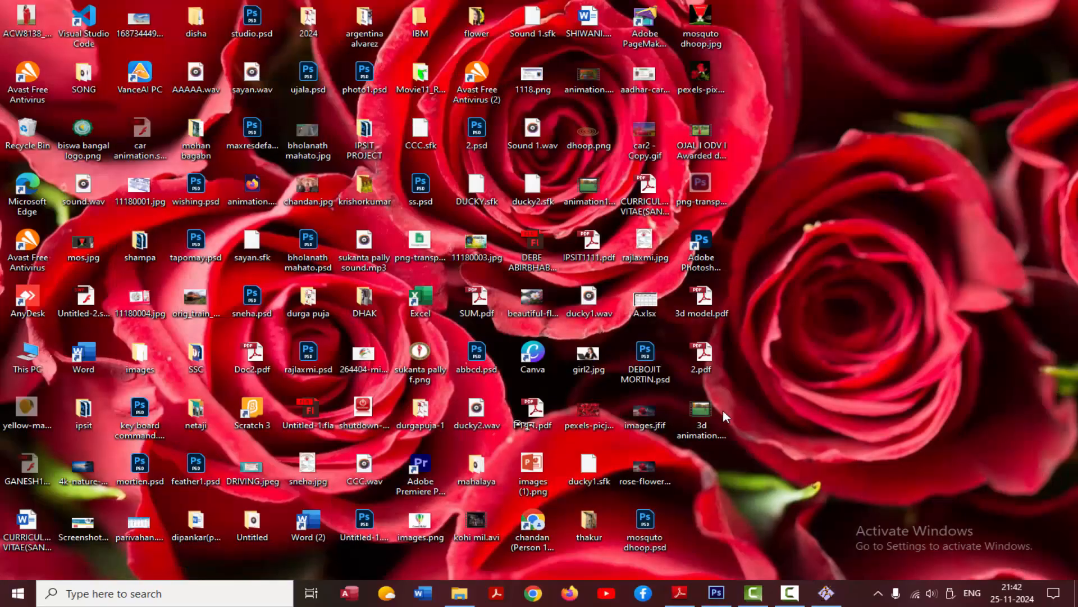
double_click(701, 412)
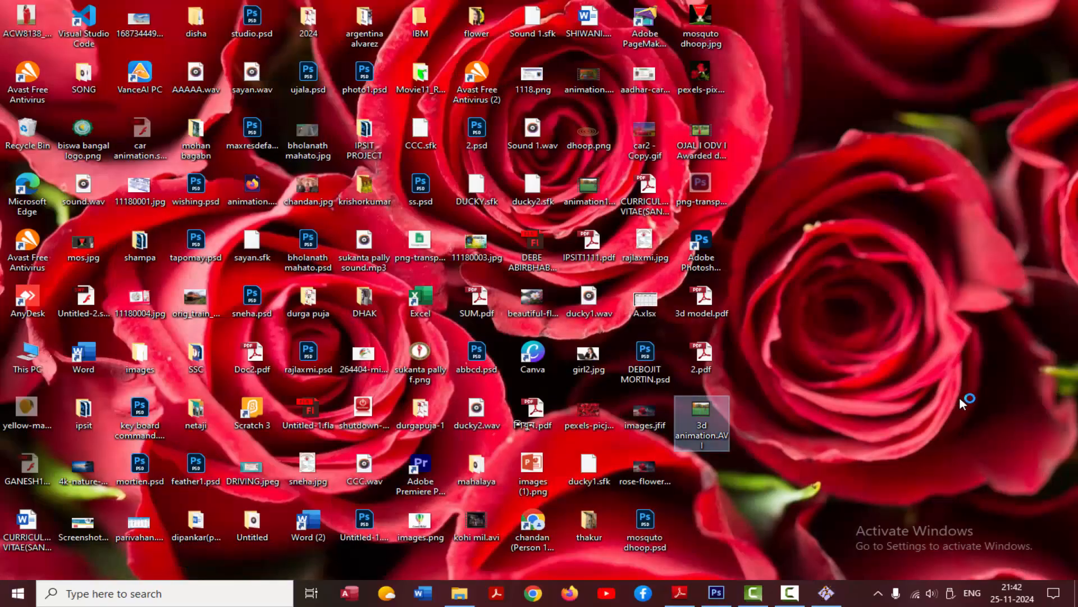